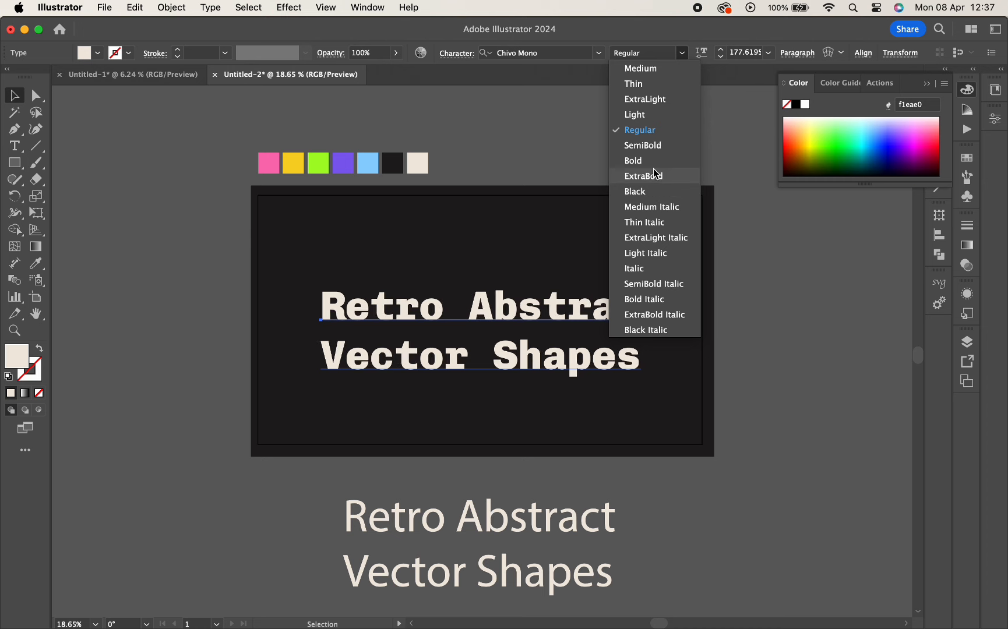
- Set the title's font style to SemiBold and split "Retro" off into its own text object above "Abstract"
{"action": "left_click", "coordinate": [652, 154]}
{"action": "left_click", "coordinate": [572, 148]}
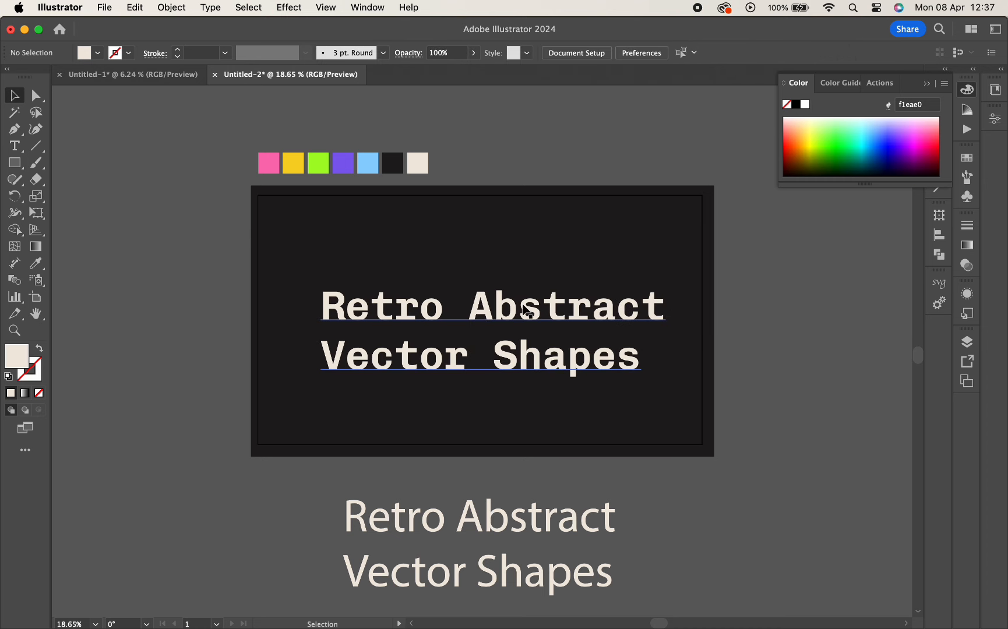
{"action": "key", "text": "t"}
{"action": "left_click_drag", "start_coordinate": [474, 306], "coordinate": [301, 310]}
{"action": "key", "text": "super+x"}
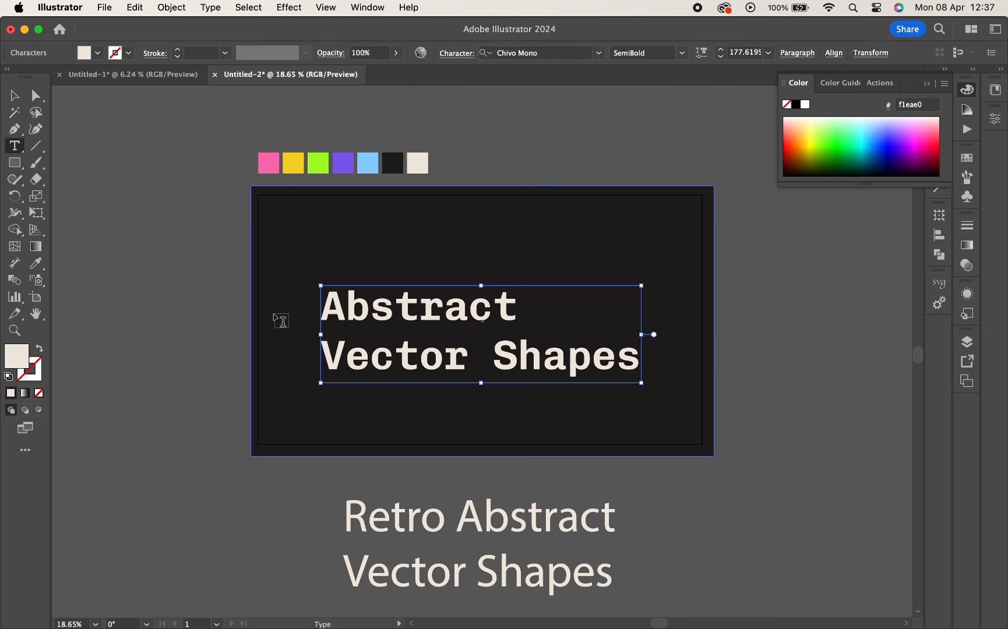
{"action": "left_click", "coordinate": [14, 95]}
{"action": "left_click", "coordinate": [98, 181]}
{"action": "key", "text": "super+v"}
{"action": "left_click", "coordinate": [419, 326]}
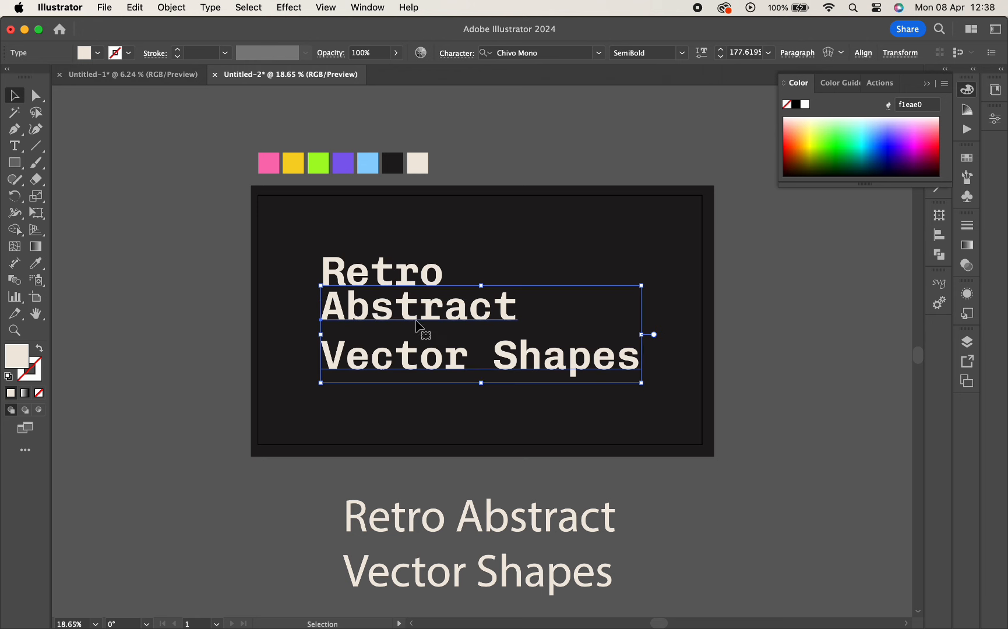
- Cut "Vector Shapes" out of the title text and paste it as a separate text object below "Abstract"
{"action": "double_click", "coordinate": [336, 341]}
{"action": "left_click_drag", "start_coordinate": [323, 353], "coordinate": [702, 387]}
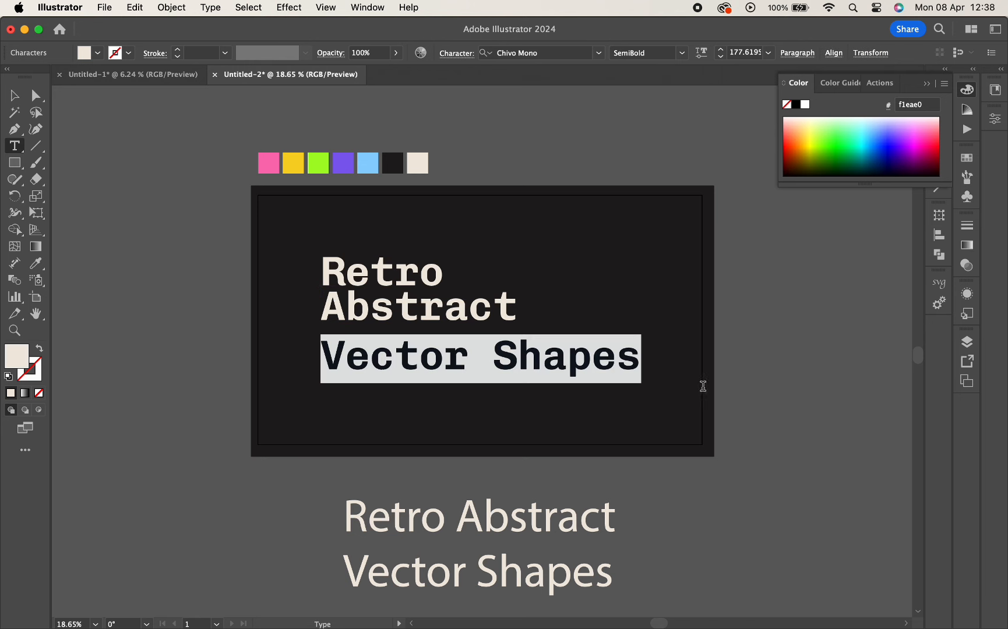
{"action": "key", "text": "super+x"}
{"action": "left_click", "coordinate": [16, 95]}
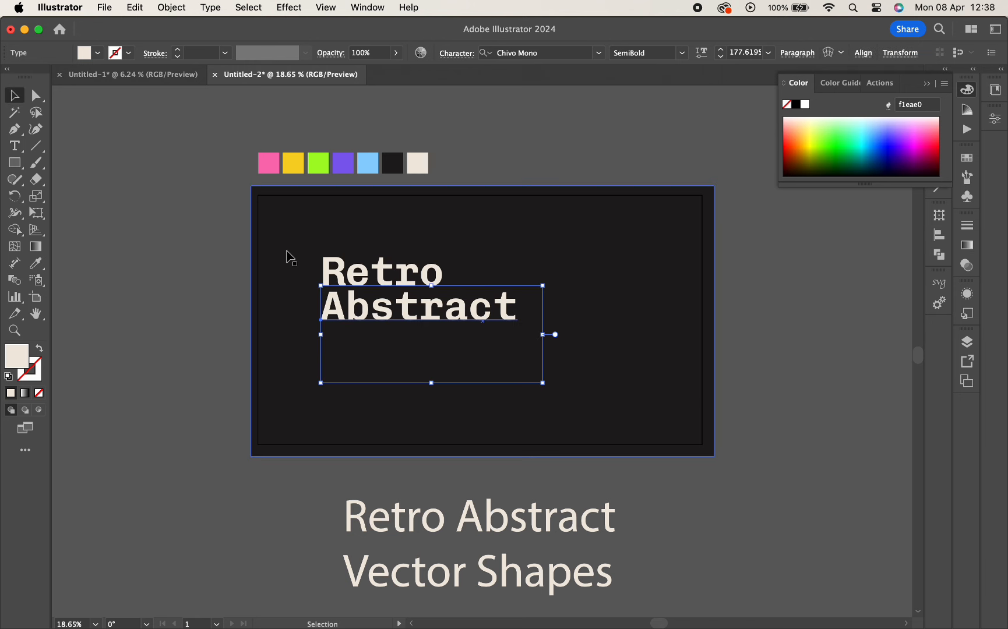
{"action": "double_click", "coordinate": [428, 317]}
{"action": "key", "text": "Escape"}
{"action": "key", "text": "super+v"}
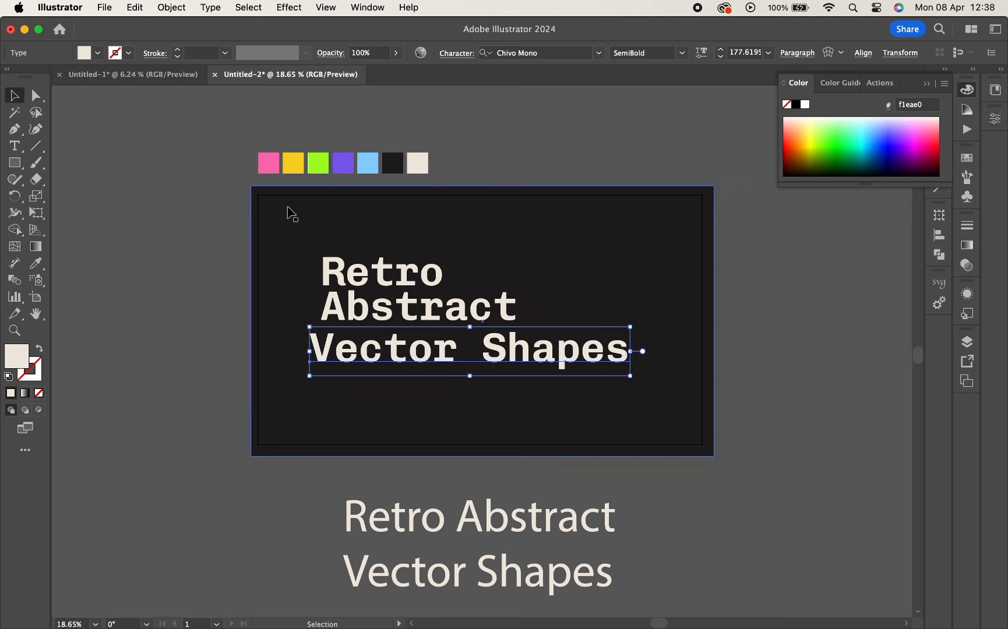
- Delete the Myriad Pro copy of the title below the artboard
{"action": "left_click", "coordinate": [434, 539]}
{"action": "scroll", "coordinate": [365, 455], "scroll_direction": "down", "scroll_amount": 5}
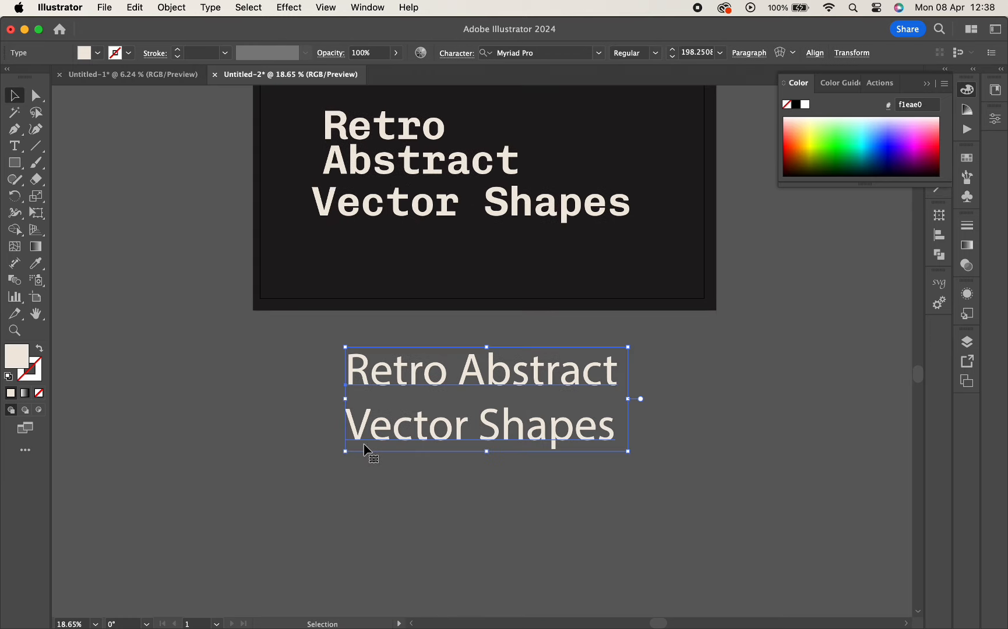
{"action": "key", "text": "Delete"}
- Duplicate the three title text objects straight down below the artboard, leaving the background out of the selection
{"action": "scroll", "coordinate": [408, 460], "scroll_direction": "up", "scroll_amount": 4}
{"action": "left_click_drag", "start_coordinate": [457, 466], "coordinate": [332, 207]}
{"action": "left_click", "coordinate": [296, 213], "text": "shift"}
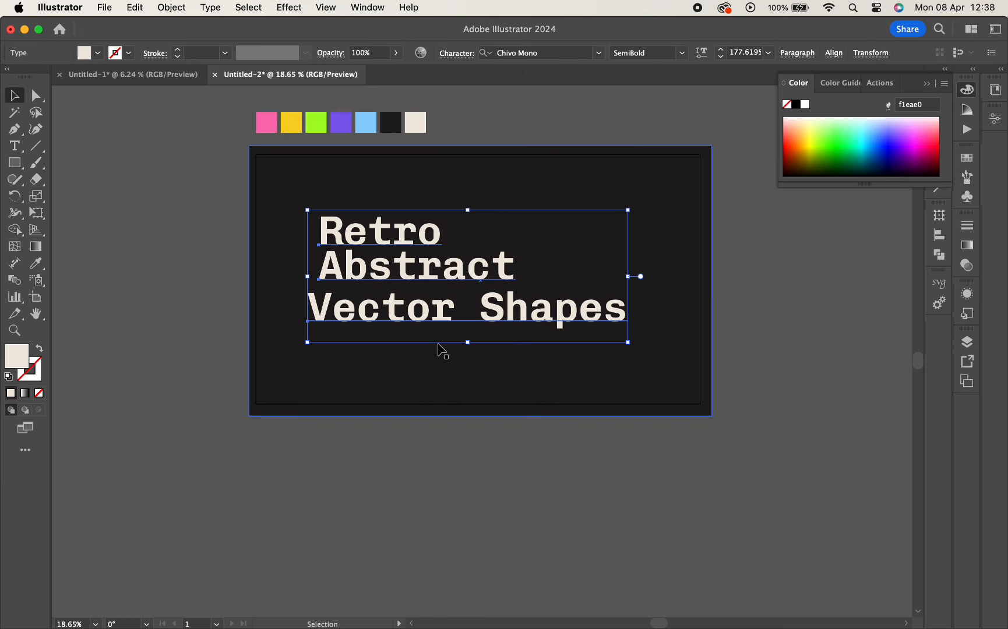
{"action": "scroll", "coordinate": [440, 349], "scroll_direction": "up", "scroll_amount": 4}
{"action": "left_click", "coordinate": [926, 83]}
{"action": "scroll", "coordinate": [615, 255], "scroll_direction": "down", "scroll_amount": 5}
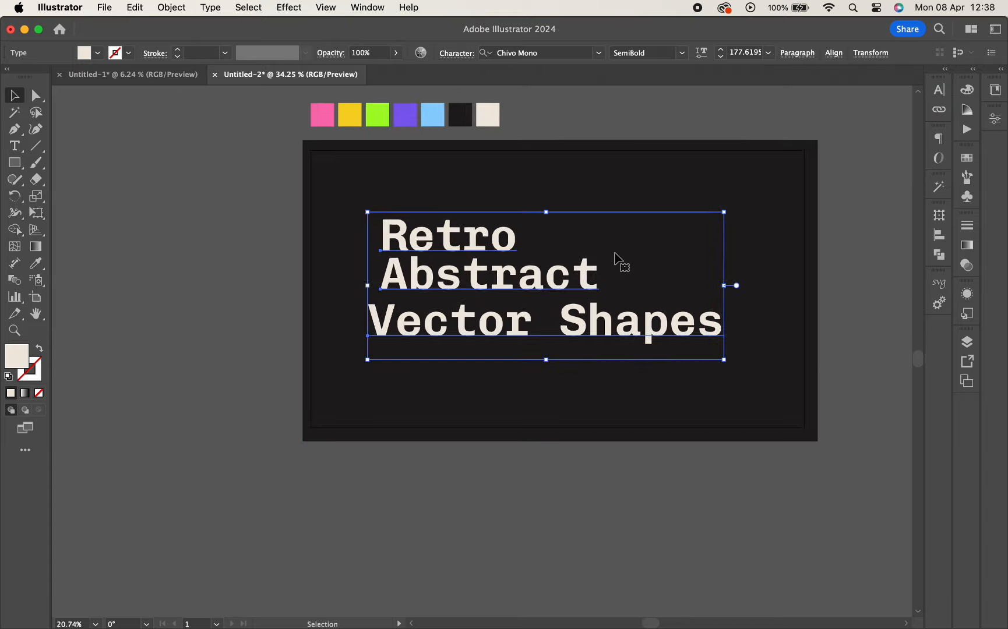
{"action": "left_click_drag", "start_coordinate": [545, 273], "coordinate": [545, 475]}
{"action": "scroll", "coordinate": [545, 475], "scroll_direction": "up", "scroll_amount": 2}
{"action": "scroll", "coordinate": [475, 362], "scroll_direction": "up", "scroll_amount": 3}
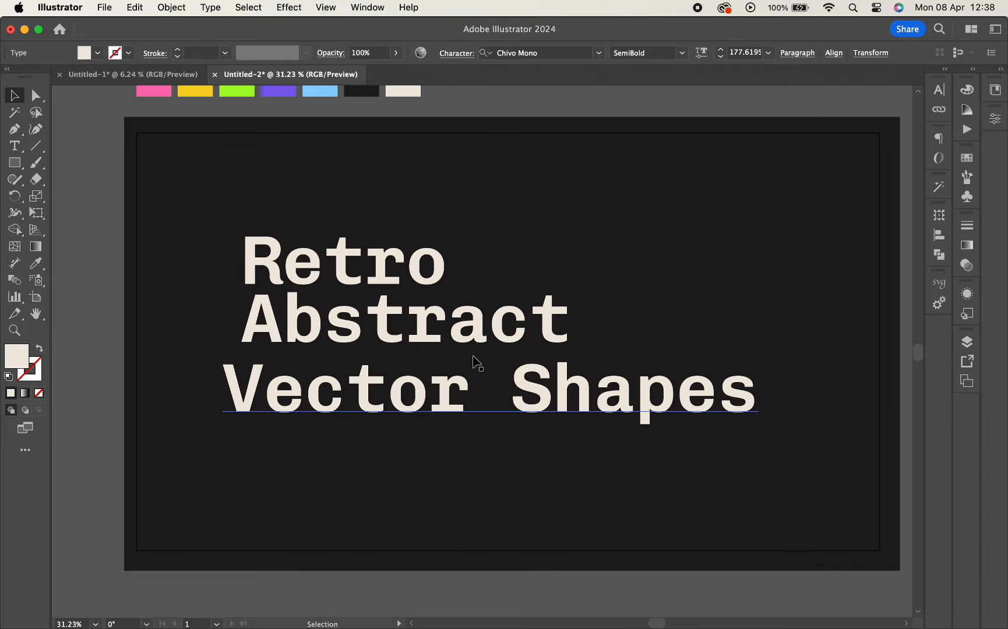
- Shrink "Vector Shapes" to about 59 pt, shift it slightly right, and move "Abstract" down directly above it
{"action": "left_click", "coordinate": [474, 371]}
{"action": "left_click_drag", "start_coordinate": [759, 356], "coordinate": [408, 408]}
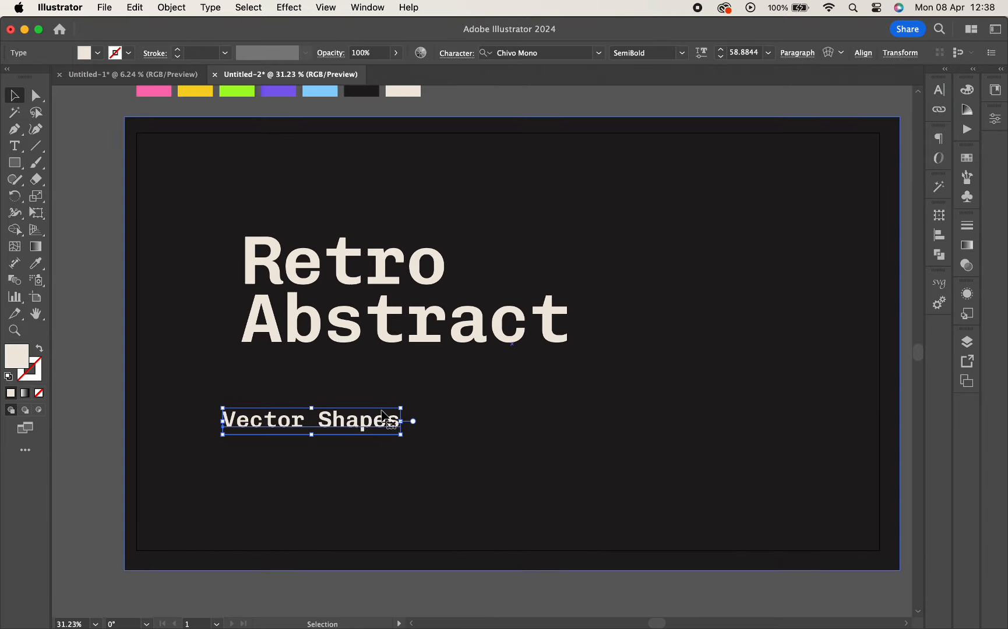
{"action": "left_click_drag", "start_coordinate": [354, 431], "coordinate": [387, 436]}
{"action": "left_click_drag", "start_coordinate": [392, 355], "coordinate": [404, 417]}
- Convert "Abstract" to outlines and scale it up proportionally toward the artboard's right side
{"action": "right_click", "coordinate": [435, 364]}
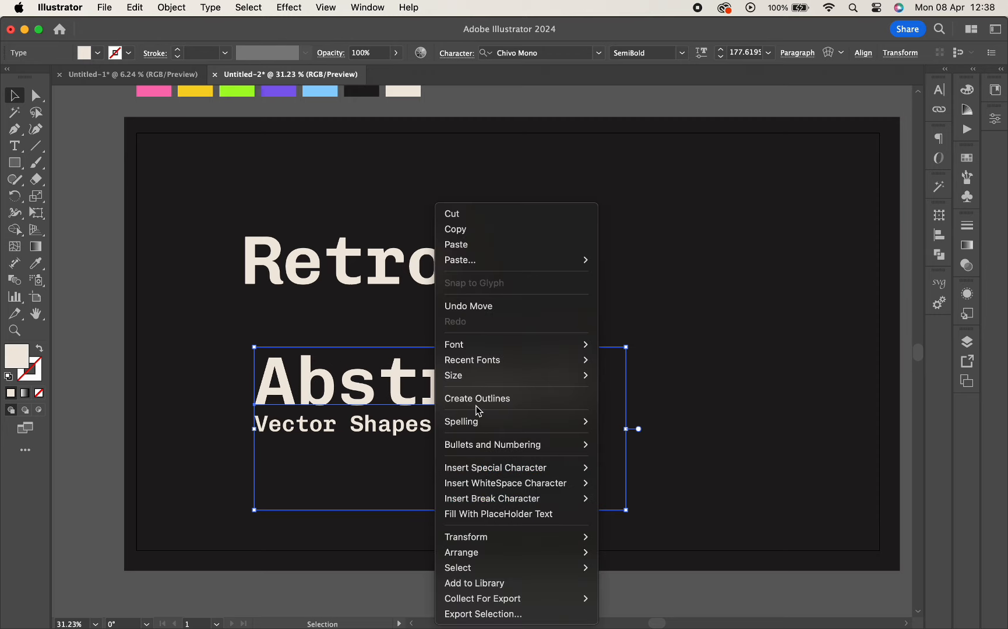
{"action": "key", "text": "Escape"}
{"action": "left_click", "coordinate": [125, 361]}
{"action": "left_click", "coordinate": [329, 389]}
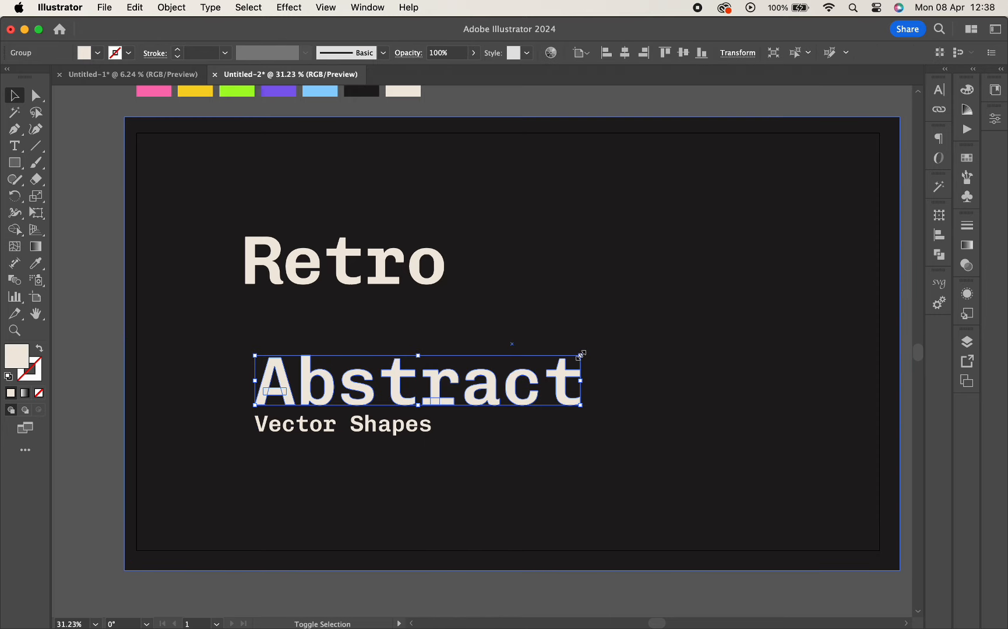
{"action": "left_click_drag", "start_coordinate": [583, 353], "coordinate": [775, 273]}
- Move "Retro" down so it sits just above the start of "Abstract"
{"action": "left_click_drag", "start_coordinate": [369, 287], "coordinate": [389, 318]}
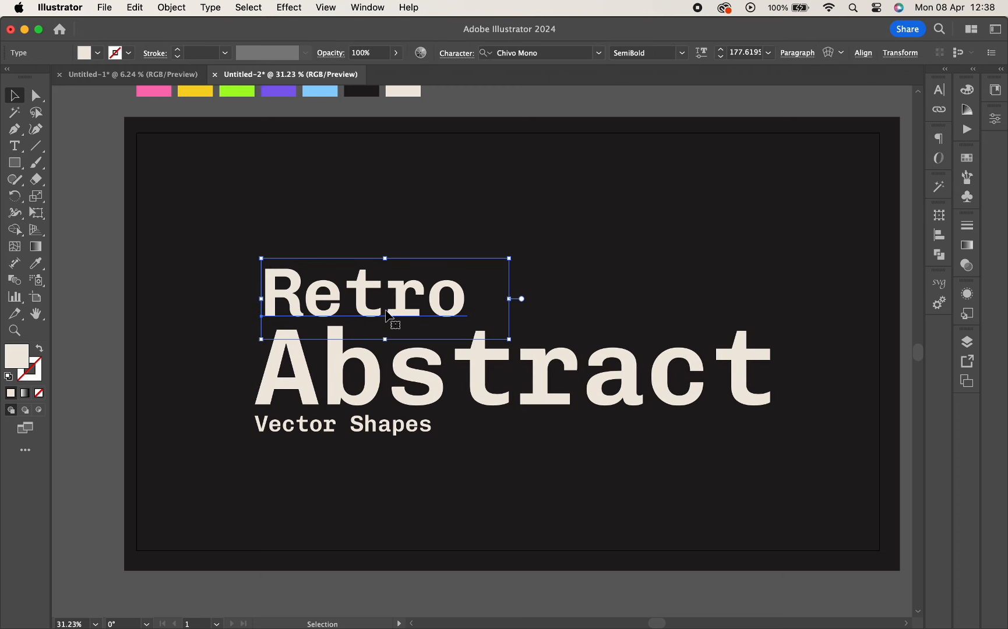
{"action": "left_click", "coordinate": [16, 160]}
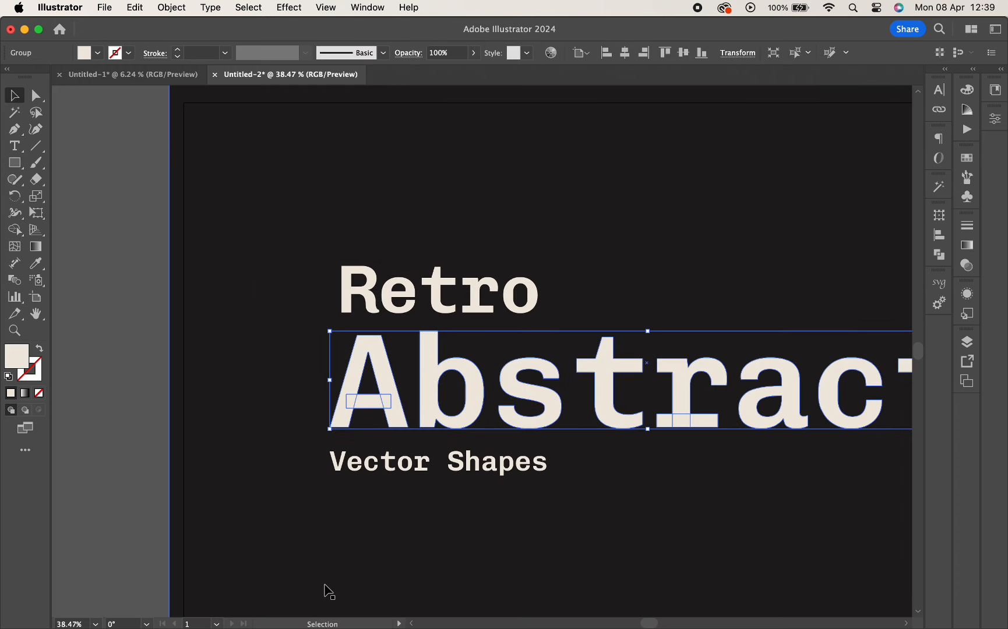
{"action": "scroll", "coordinate": [321, 585], "scroll_direction": "down", "scroll_amount": 3}
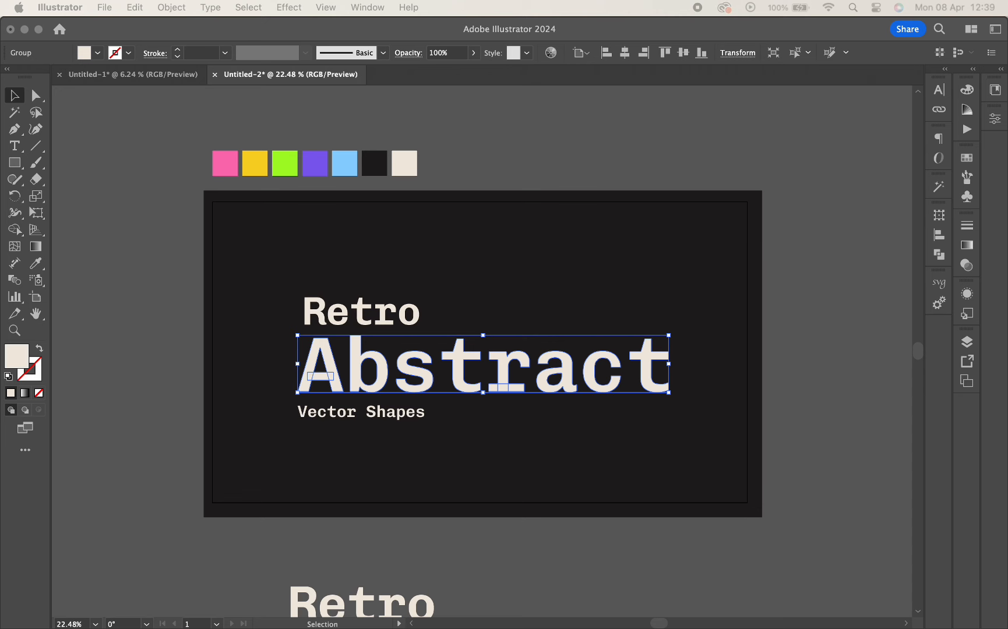
{"action": "left_click", "coordinate": [664, 130]}
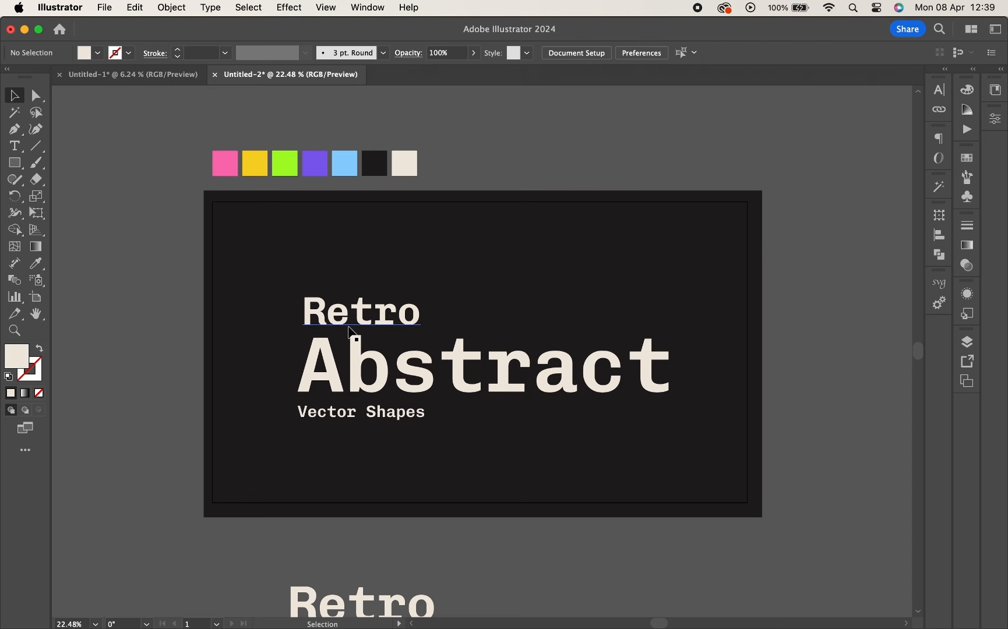
- Convert "Retro" on the artboard to outlines and enlarge it slightly
{"action": "left_click", "coordinate": [345, 320]}
{"action": "right_click", "coordinate": [345, 320]}
{"action": "left_click", "coordinate": [392, 396]}
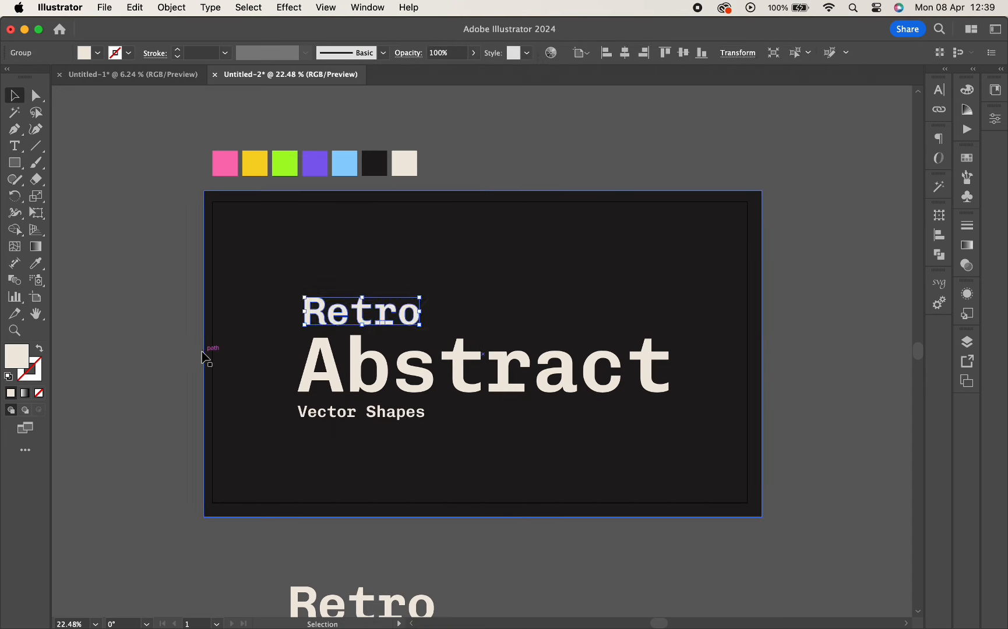
{"action": "left_click", "coordinate": [324, 335]}
{"action": "left_click", "coordinate": [350, 315]}
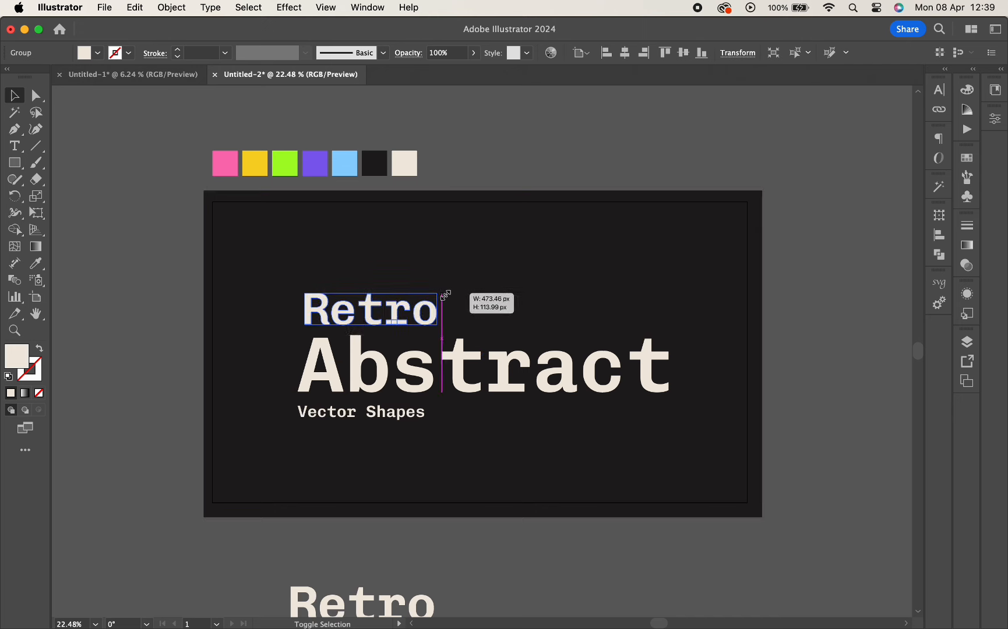
{"action": "left_click", "coordinate": [169, 251]}
- Isolate the "Retro" group and fill the R with the yellow swatch colour and the e with purple
{"action": "double_click", "coordinate": [318, 307]}
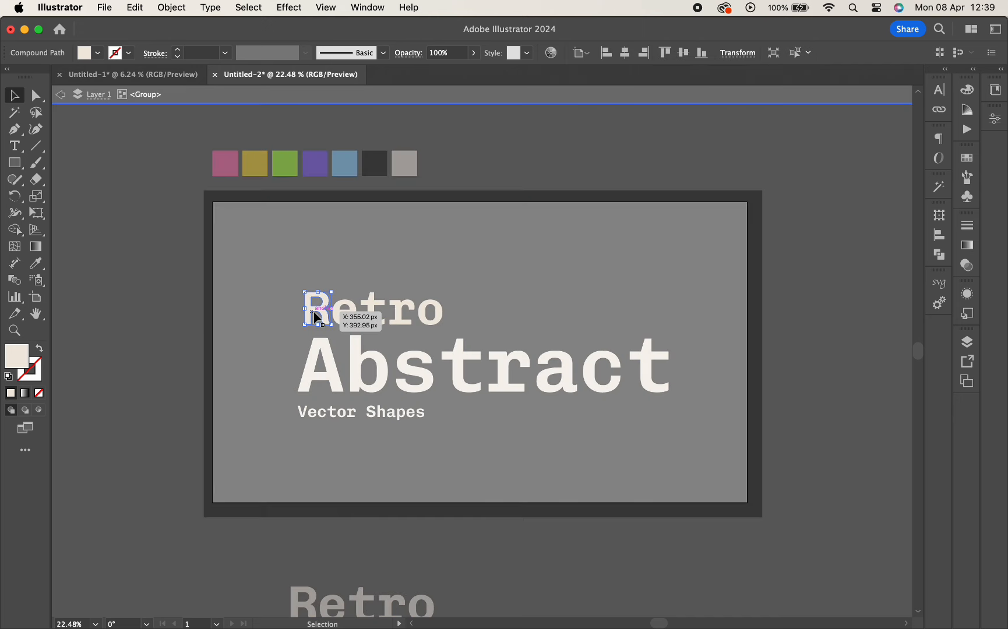
{"action": "key", "text": "i"}
{"action": "left_click", "coordinate": [255, 163]}
{"action": "key", "text": "v"}
{"action": "left_click", "coordinate": [349, 272]}
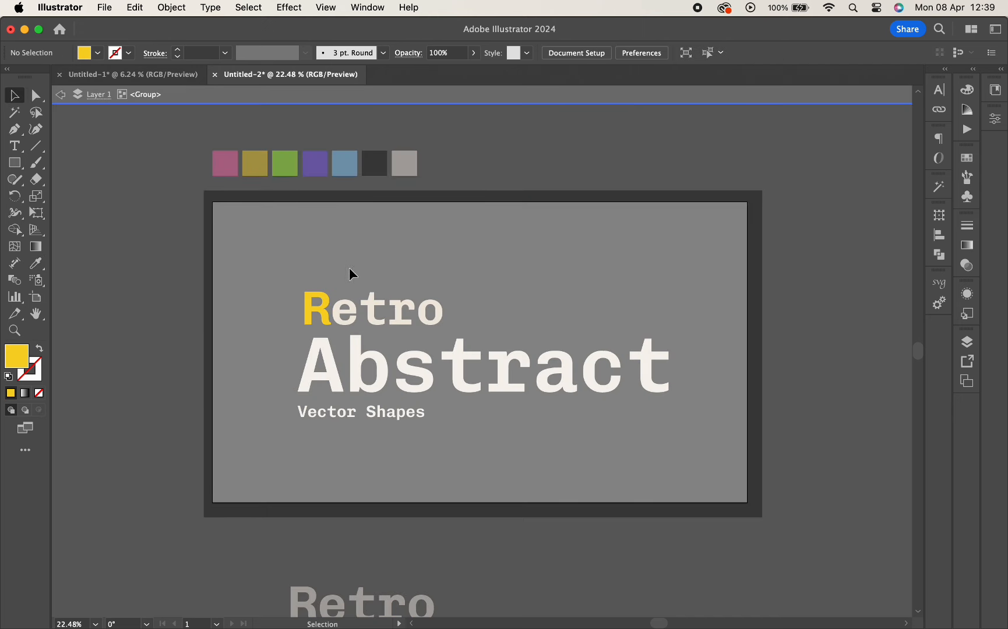
{"action": "left_click", "coordinate": [345, 313]}
{"action": "key", "text": "i"}
{"action": "left_click", "coordinate": [315, 164]}
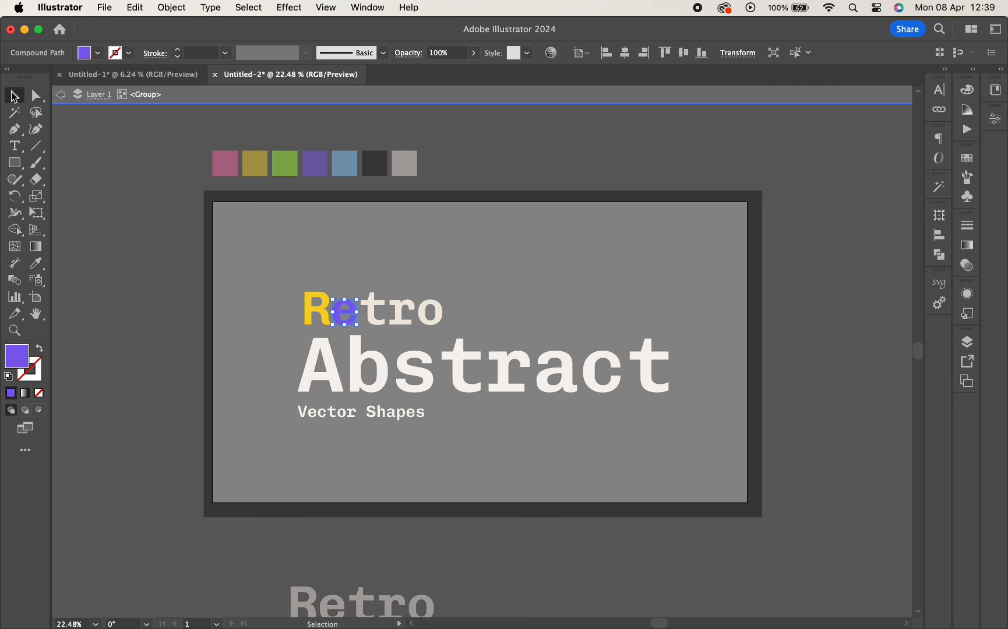
- Fill the t of "Retro" with the light blue swatch colour and the second r with green
{"action": "left_click", "coordinate": [380, 310]}
{"action": "key", "text": "i"}
{"action": "left_click", "coordinate": [345, 164]}
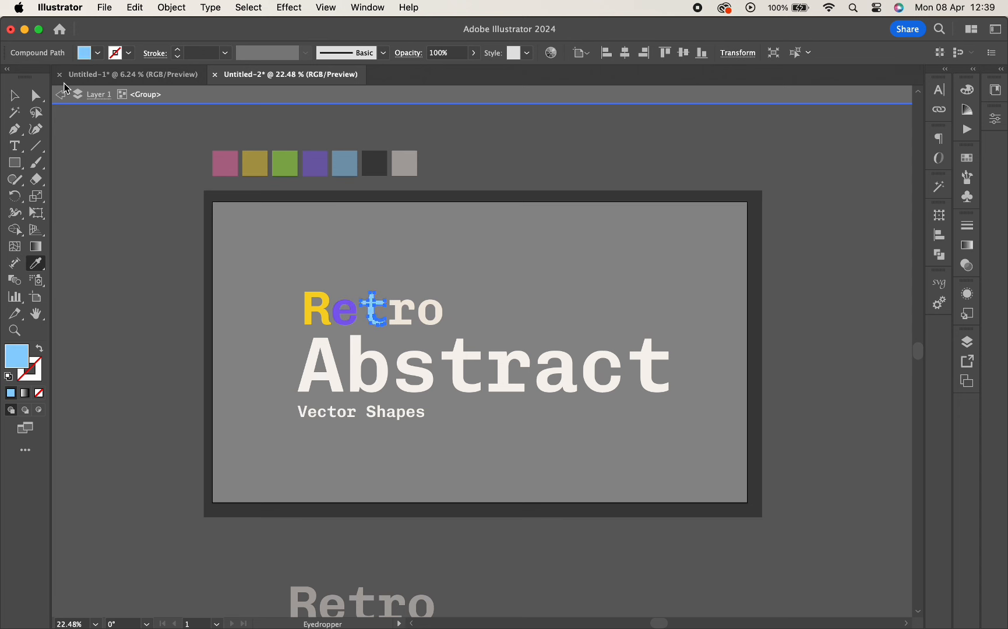
{"action": "left_click", "coordinate": [15, 99]}
{"action": "left_click", "coordinate": [402, 310]}
{"action": "key", "text": "o"}
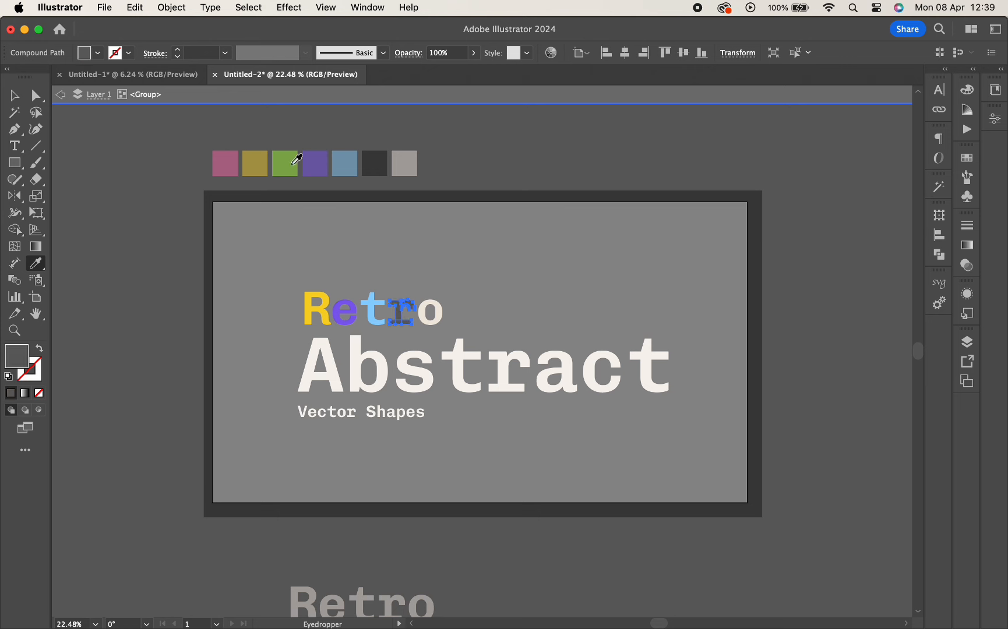
{"action": "left_click", "coordinate": [293, 163]}
- Fill the o of "Retro" with the pink swatch colour and leave the group's isolation mode
{"action": "left_click", "coordinate": [428, 312]}
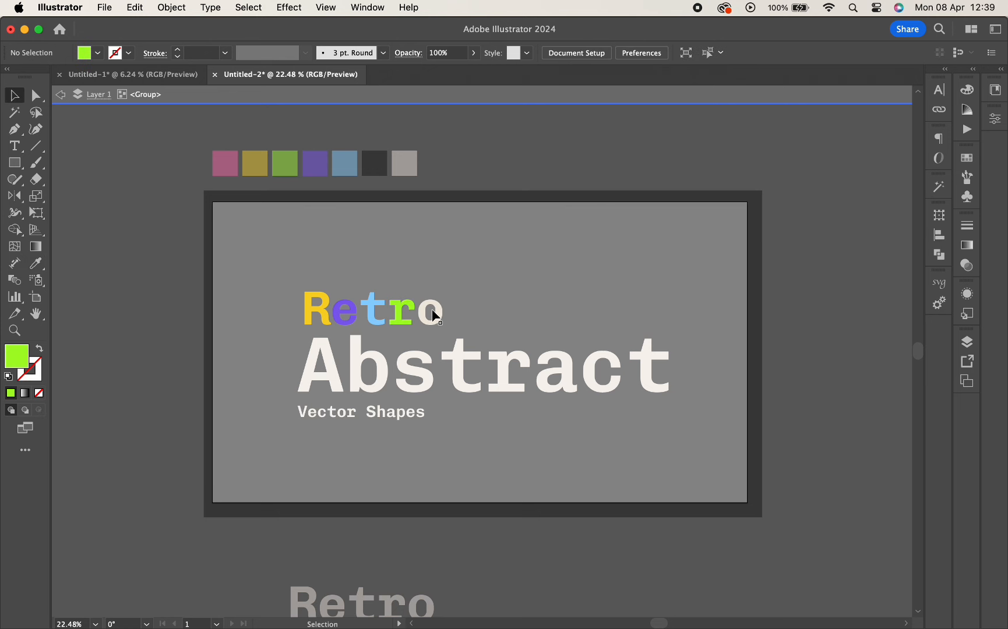
{"action": "left_click", "coordinate": [430, 313]}
{"action": "key", "text": "i"}
{"action": "left_click", "coordinate": [225, 162]}
{"action": "key", "text": "v"}
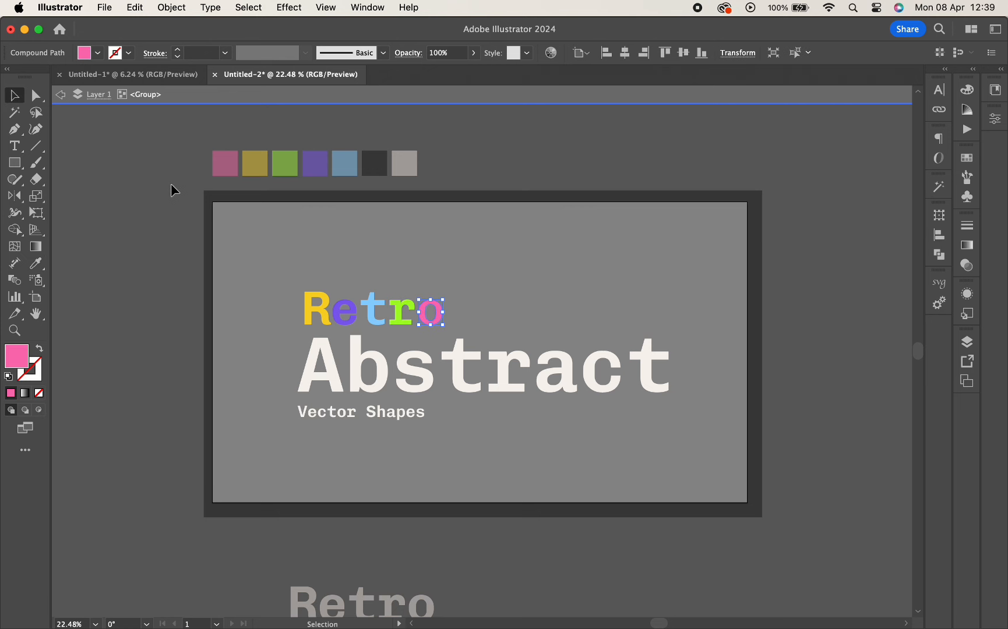
{"action": "double_click", "coordinate": [173, 190]}
- Draw a rectangle behind "Vector Shapes" and fill it with the yellow of the R
{"action": "left_click", "coordinate": [327, 412]}
{"action": "key", "text": "i"}
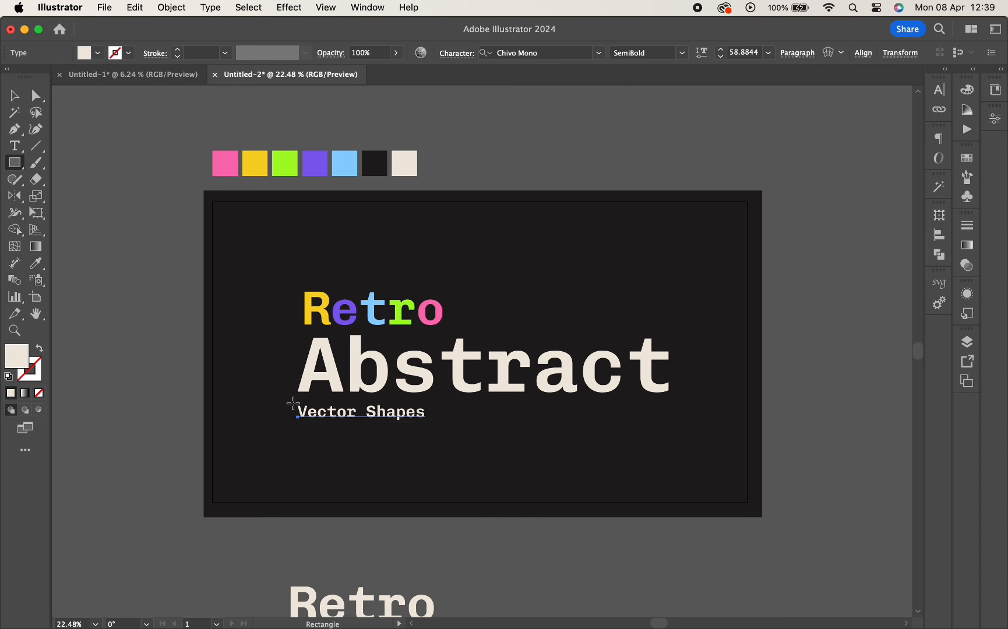
{"action": "left_click_drag", "start_coordinate": [295, 400], "coordinate": [443, 428]}
{"action": "key", "text": "v"}
{"action": "key", "text": "i"}
{"action": "left_click", "coordinate": [308, 307]}
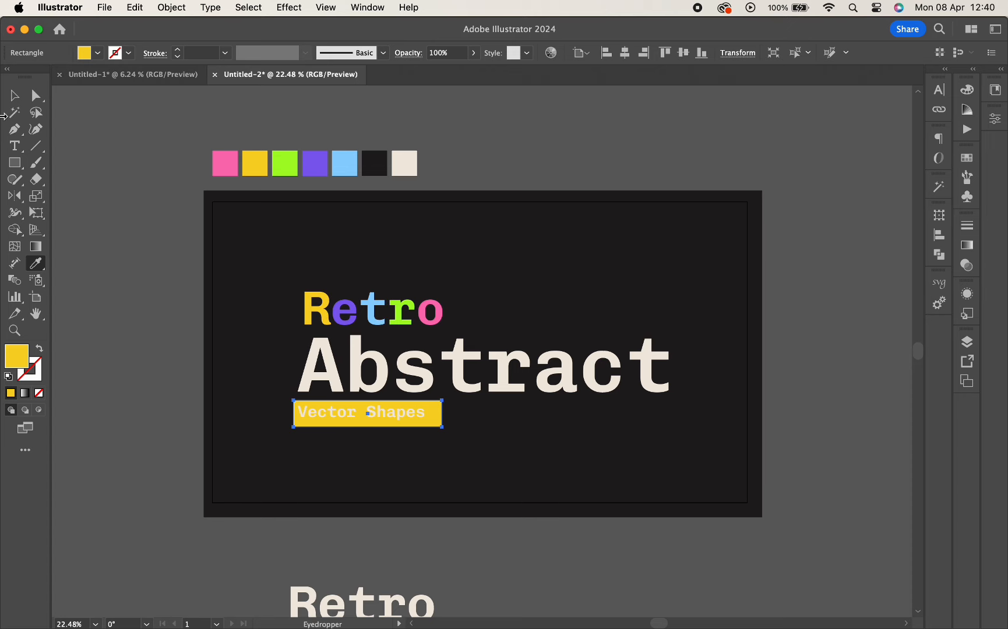
- Centre "Vector Shapes" on the yellow rectangle and fill the text with the dark background colour
{"action": "left_click", "coordinate": [13, 95]}
{"action": "left_click", "coordinate": [329, 414]}
{"action": "scroll", "coordinate": [328, 414], "scroll_direction": "up", "scroll_amount": 3}
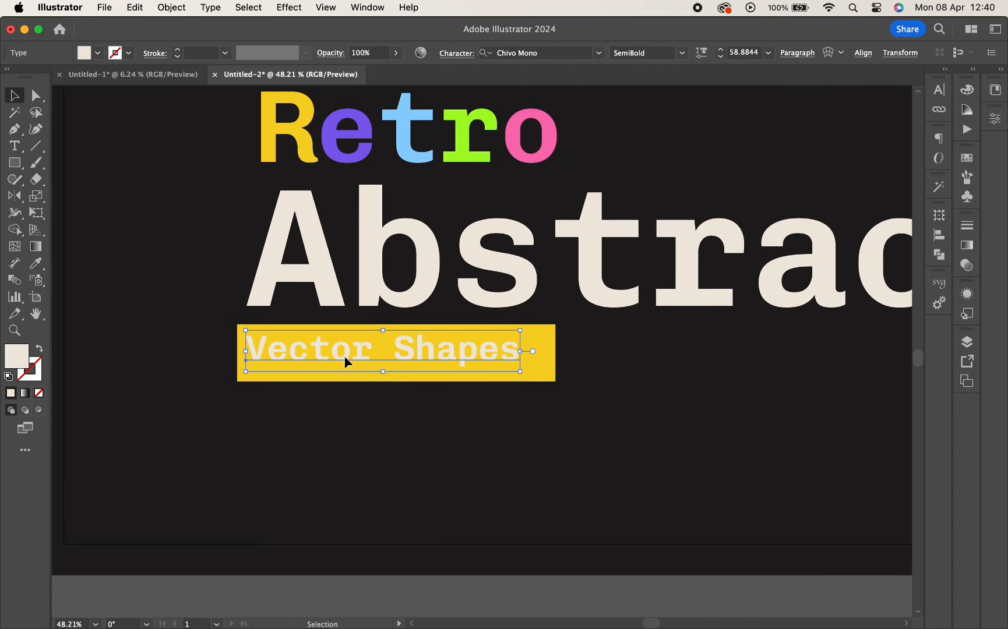
{"action": "left_click_drag", "start_coordinate": [346, 362], "coordinate": [360, 365]}
{"action": "key", "text": "i"}
{"action": "left_click", "coordinate": [396, 432]}
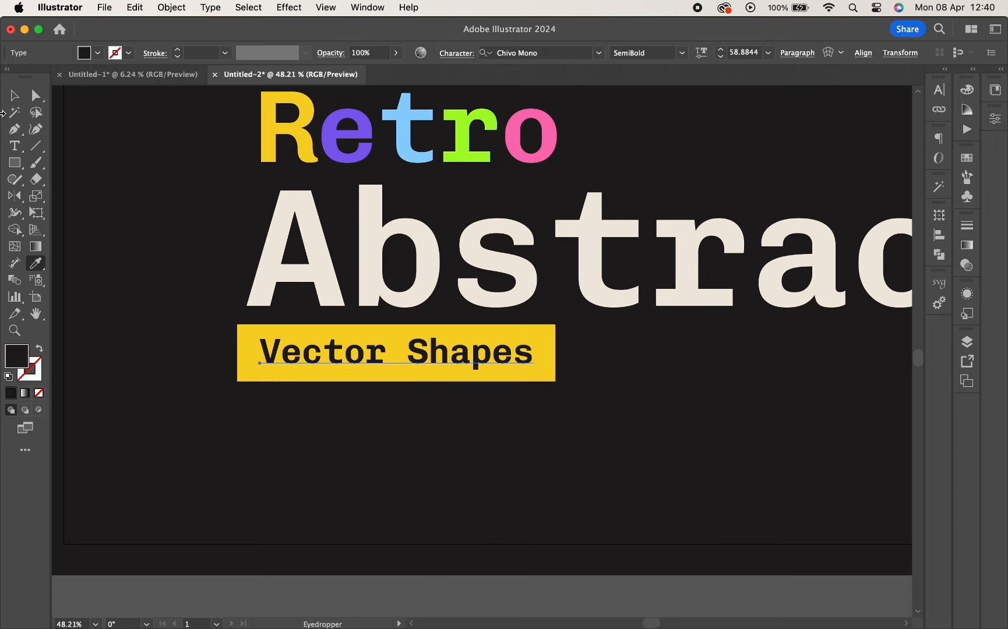
{"action": "left_click", "coordinate": [288, 310]}
- Move the spare copies of the title text farther down and right, away from the artboard
{"action": "scroll", "coordinate": [399, 330], "scroll_direction": "down", "scroll_amount": 5}
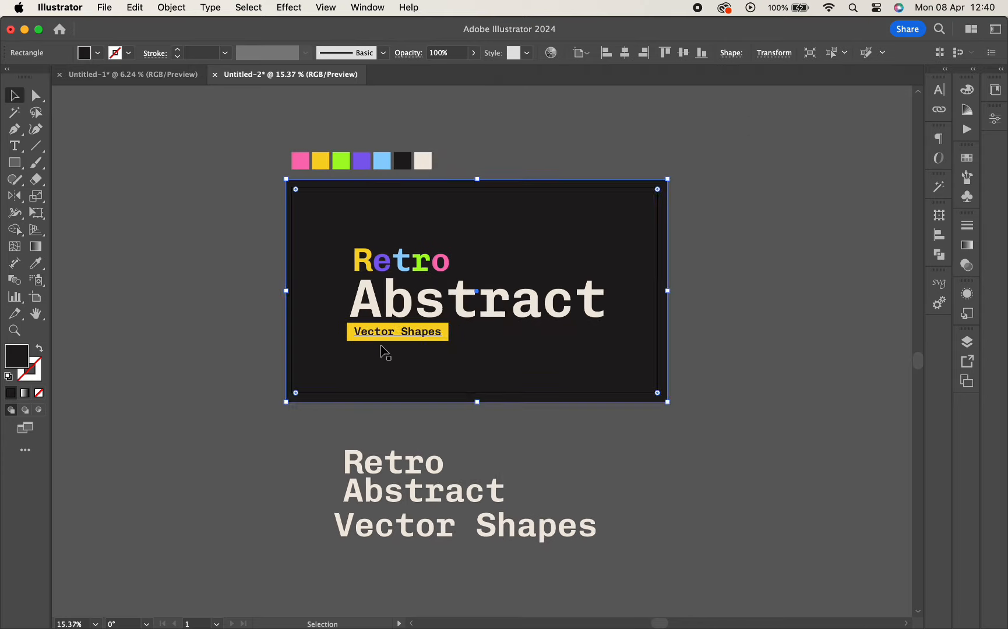
{"action": "left_click", "coordinate": [383, 442]}
{"action": "left_click_drag", "start_coordinate": [303, 458], "coordinate": [454, 573]}
{"action": "left_click_drag", "start_coordinate": [406, 504], "coordinate": [726, 579]}
- Draw a small square above "Abstract", to the right of "Retro", and fill it with the yellow swatch colour
{"action": "scroll", "coordinate": [635, 483], "scroll_direction": "up", "scroll_amount": 1}
{"action": "scroll", "coordinate": [489, 333], "scroll_direction": "up", "scroll_amount": 5}
{"action": "scroll", "coordinate": [488, 336], "scroll_direction": "down", "scroll_amount": 2}
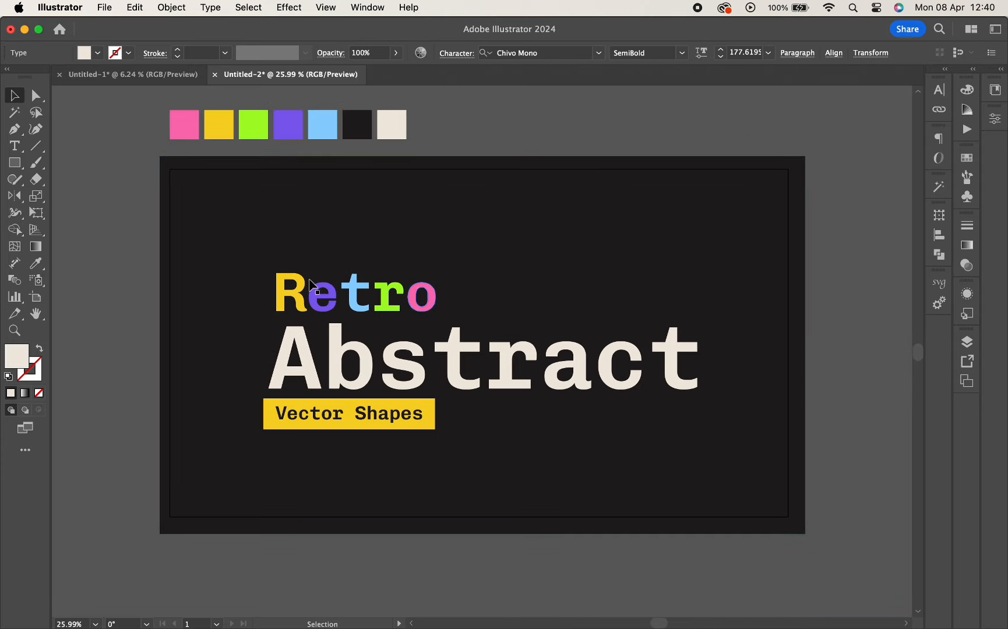
{"action": "left_click_drag", "start_coordinate": [482, 231], "coordinate": [531, 279]}
{"action": "key", "text": "i"}
{"action": "left_click", "coordinate": [219, 124]}
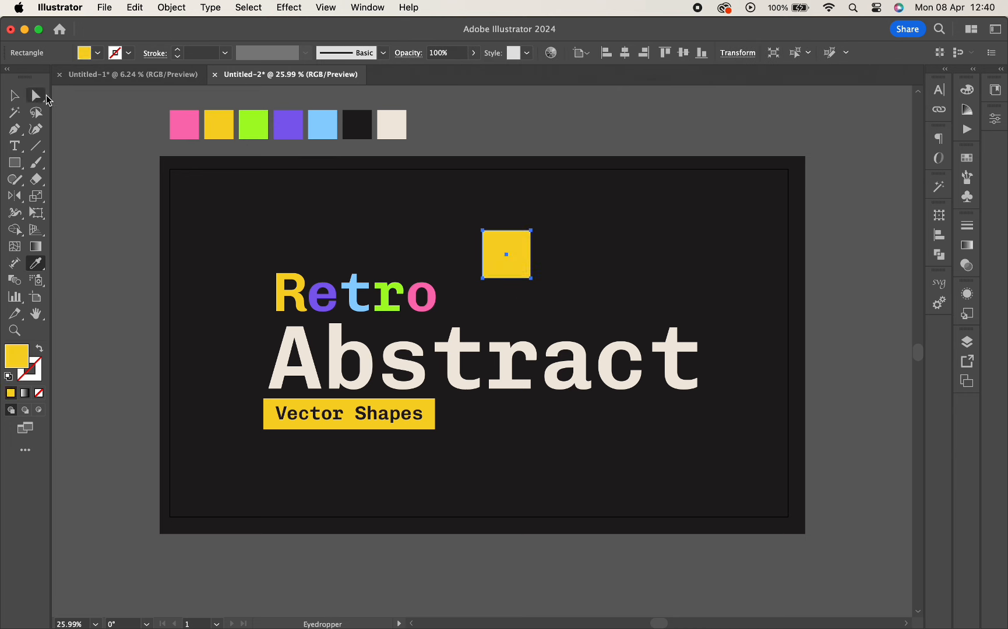
- Fill the square with the pink swatch colour and give it a yellow stroke
{"action": "left_click", "coordinate": [115, 54]}
{"action": "left_click", "coordinate": [123, 188]}
{"action": "left_click", "coordinate": [32, 369]}
{"action": "left_click", "coordinate": [177, 115]}
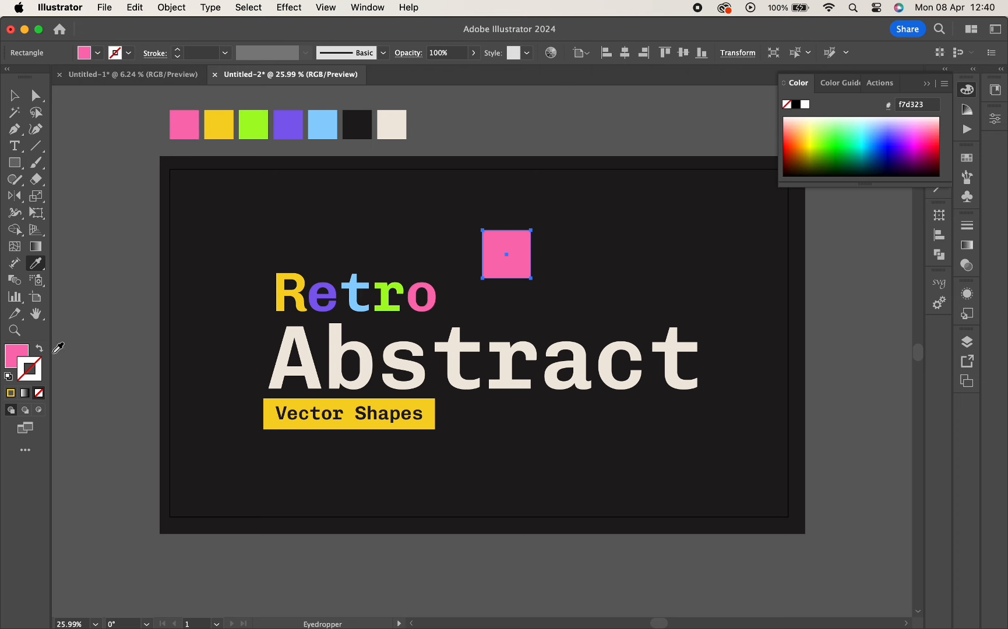
{"action": "double_click", "coordinate": [32, 366]}
{"action": "left_click", "coordinate": [816, 182]}
{"action": "left_click", "coordinate": [12, 393]}
{"action": "left_click", "coordinate": [13, 92]}
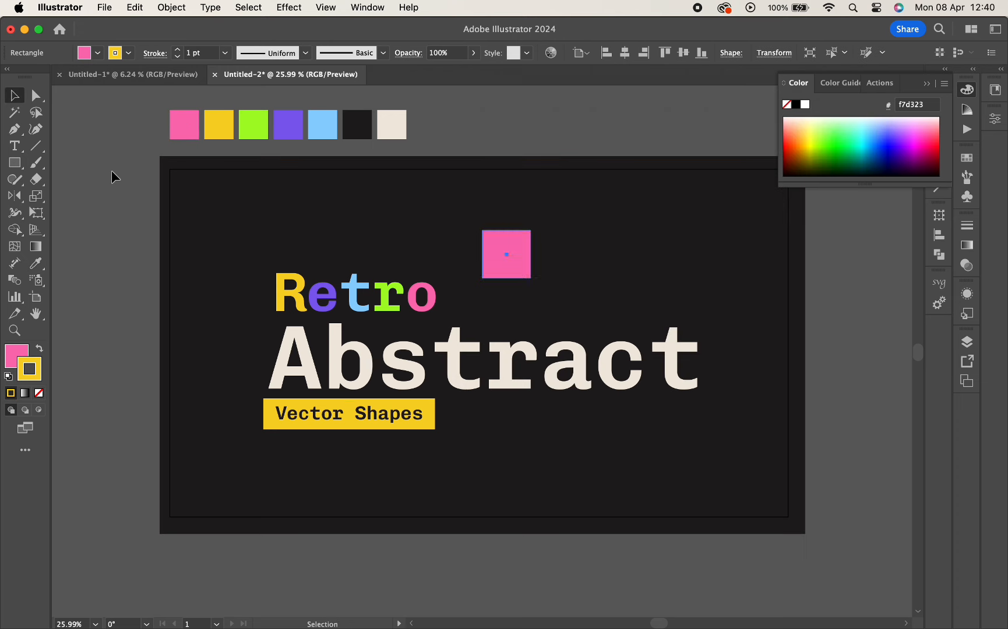
- Set the pink square's yellow stroke to 3 pt and rotate the square counter-clockwise so it sits tilted above "Abstract"
{"action": "left_click", "coordinate": [111, 172]}
{"action": "left_click", "coordinate": [500, 250]}
{"action": "scroll", "coordinate": [303, 109], "scroll_direction": "up", "scroll_amount": 5}
{"action": "scroll", "coordinate": [382, 255], "scroll_direction": "right", "scroll_amount": 5}
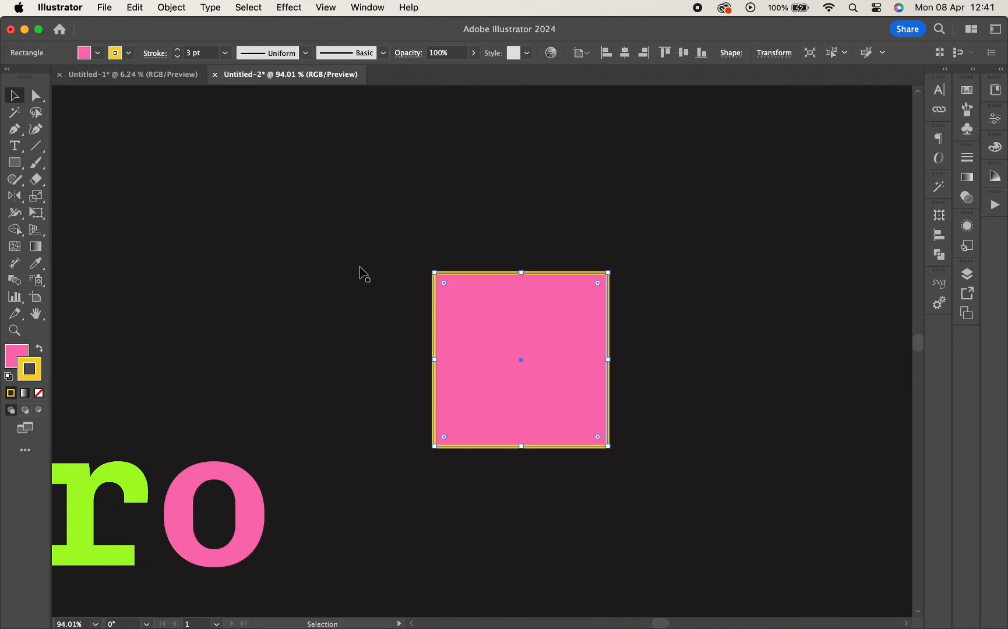
{"action": "left_click", "coordinate": [360, 272]}
{"action": "scroll", "coordinate": [360, 272], "scroll_direction": "down", "scroll_amount": 4}
{"action": "scroll", "coordinate": [360, 272], "scroll_direction": "down", "scroll_amount": 3}
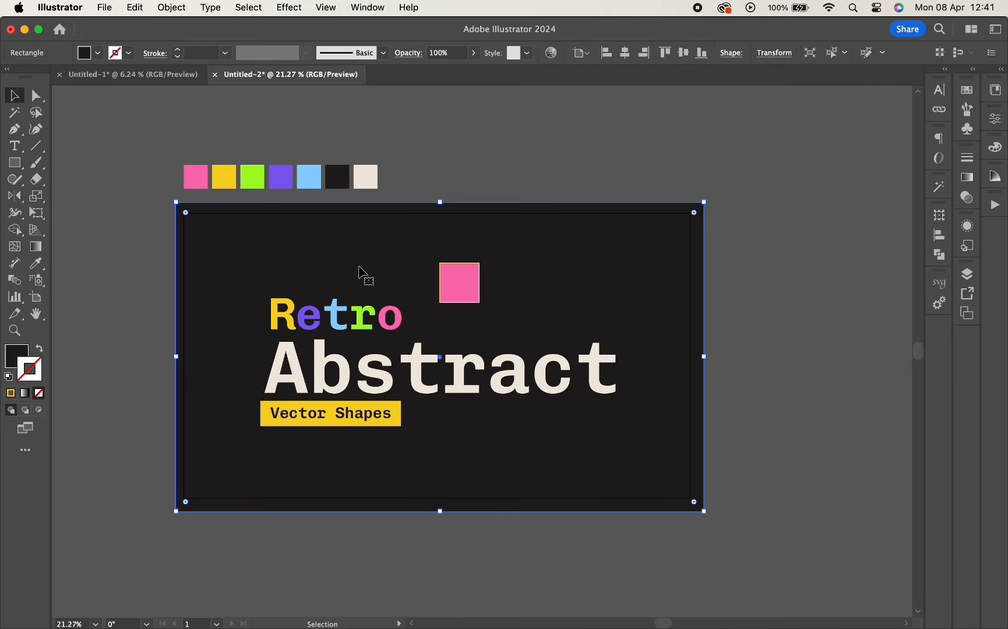
{"action": "left_click", "coordinate": [462, 295]}
{"action": "left_click_drag", "start_coordinate": [483, 306], "coordinate": [492, 293]}
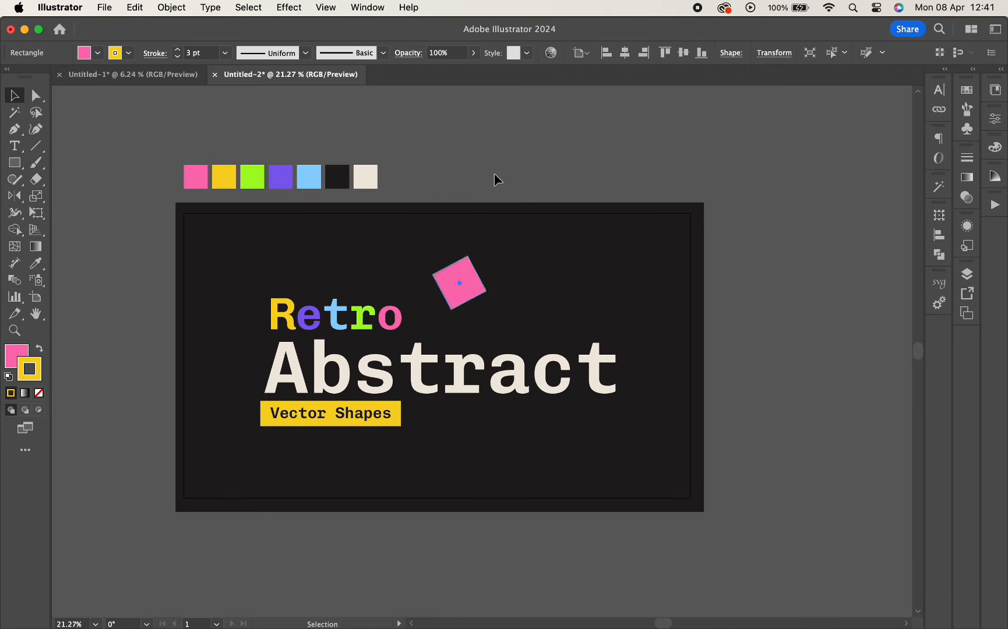
- Surround the title with a tilted rectangle, a circle, a pentagon and a triangle, all filled pink with yellow strokes
{"action": "left_click_drag", "start_coordinate": [489, 450], "coordinate": [524, 437]}
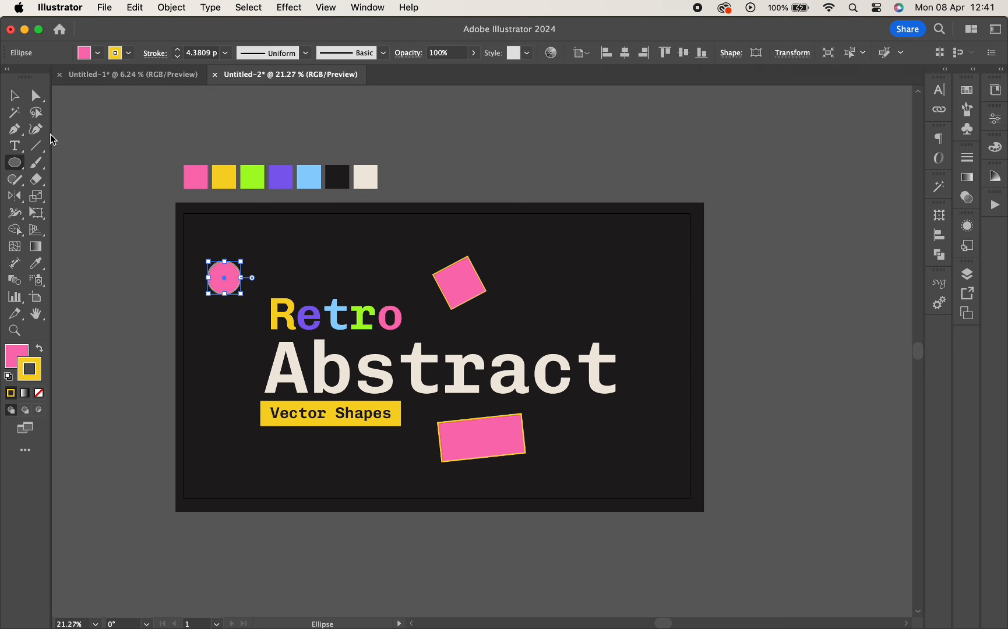
{"action": "left_click_drag", "start_coordinate": [22, 168], "coordinate": [64, 213]}
{"action": "left_click_drag", "start_coordinate": [539, 321], "coordinate": [548, 349]}
{"action": "key", "text": "Down"}
{"action": "key", "text": "Down"}
{"action": "key", "text": "Down"}
- Duplicate the colour swatches above the original row, leaving out the black one, and give the copied pink swatch a yellow stroke
{"action": "scroll", "coordinate": [225, 142], "scroll_direction": "up", "scroll_amount": 3}
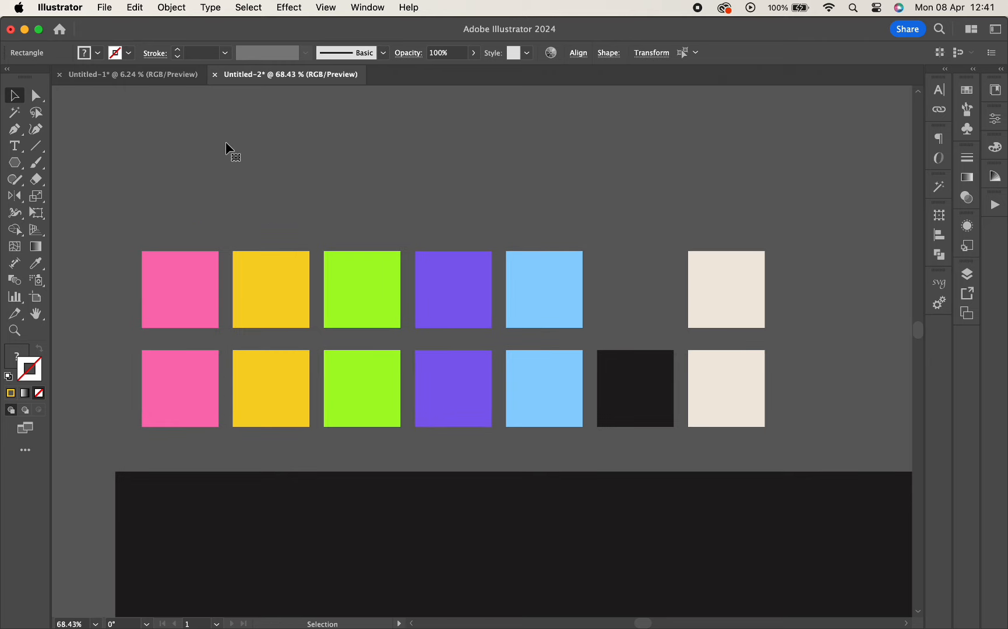
{"action": "left_click", "coordinate": [225, 141]}
{"action": "left_click", "coordinate": [181, 287]}
{"action": "left_click", "coordinate": [118, 294]}
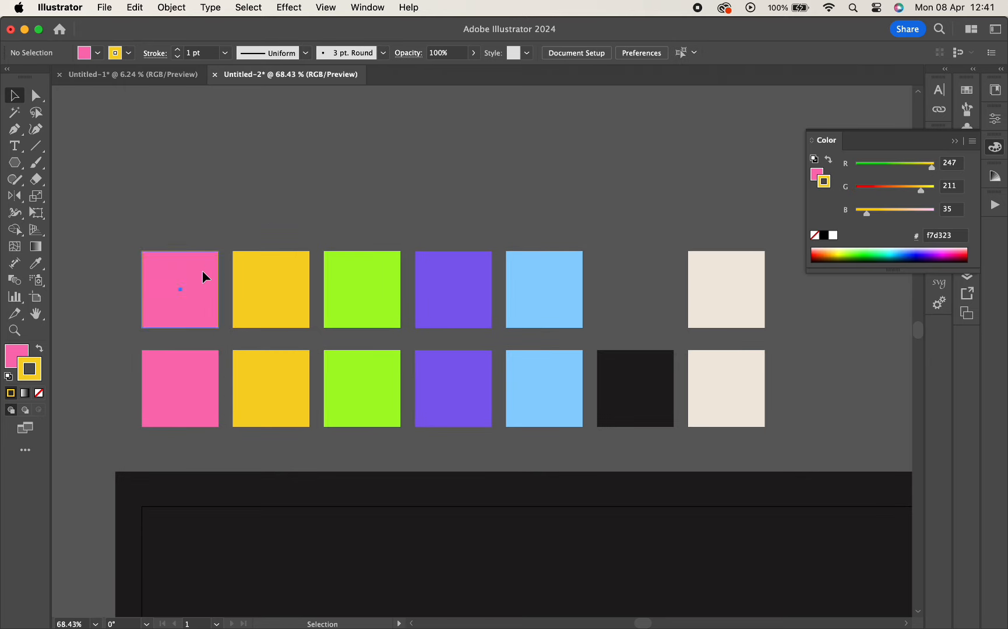
{"action": "left_click", "coordinate": [202, 271]}
{"action": "left_click", "coordinate": [226, 274]}
- In the copied swatch row, stroke the yellow square pink, the green and blue squares purple, and the purple square green
{"action": "left_click", "coordinate": [238, 273]}
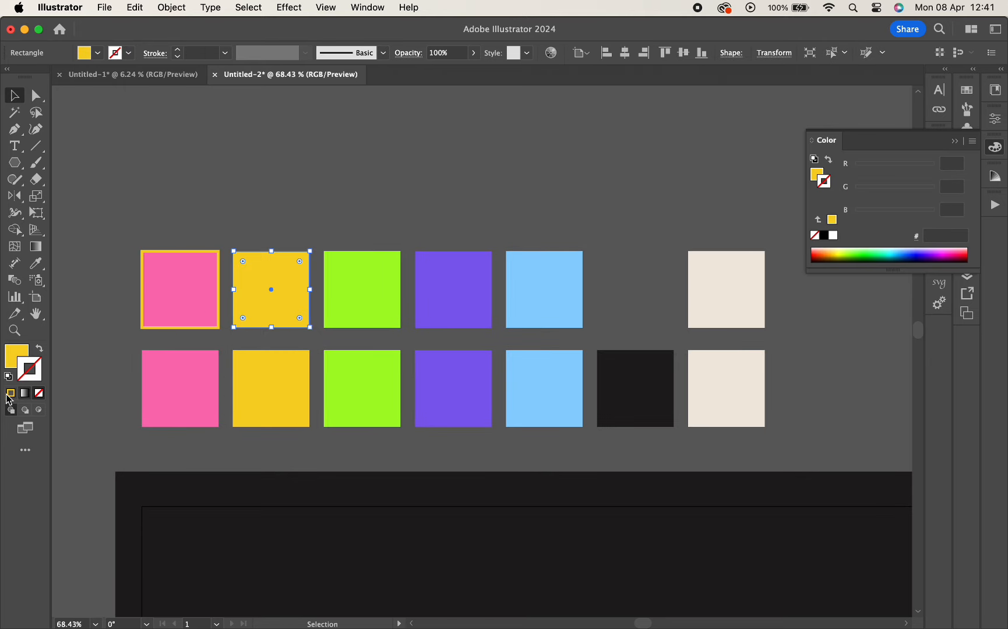
{"action": "double_click", "coordinate": [35, 366]}
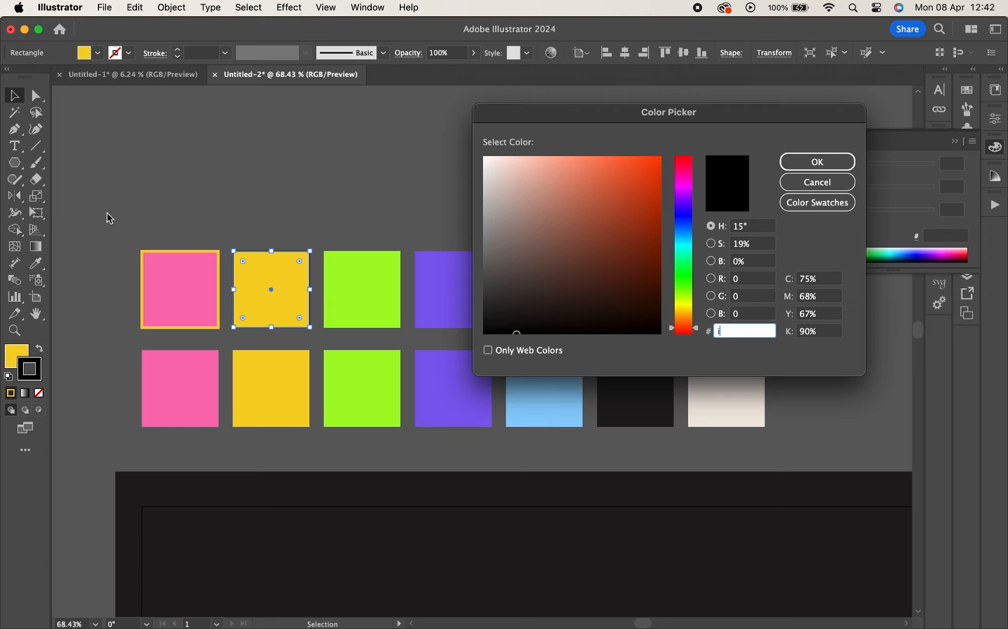
{"action": "left_click", "coordinate": [816, 162]}
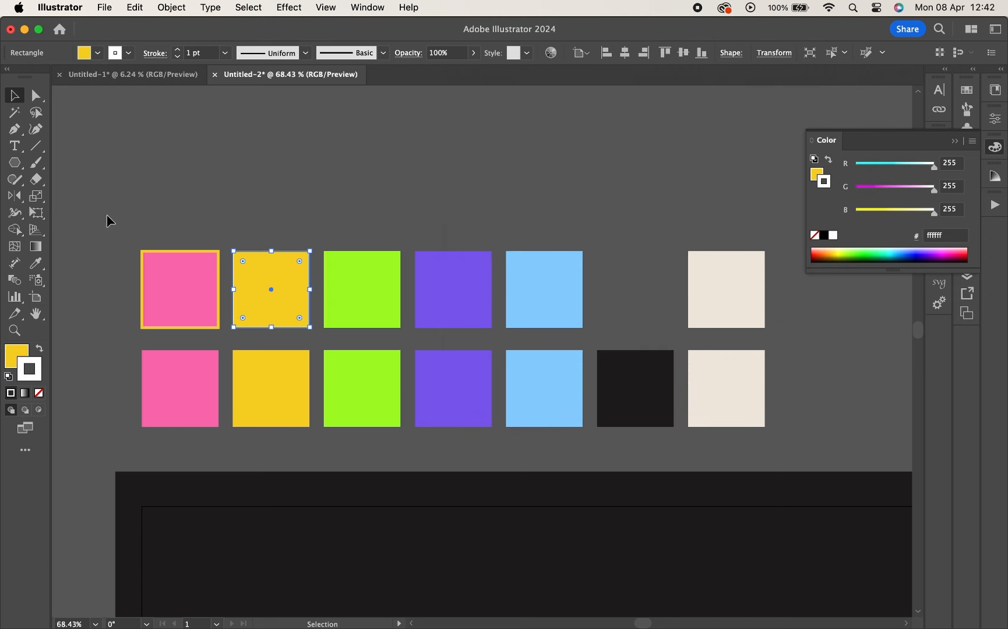
{"action": "left_click", "coordinate": [36, 264]}
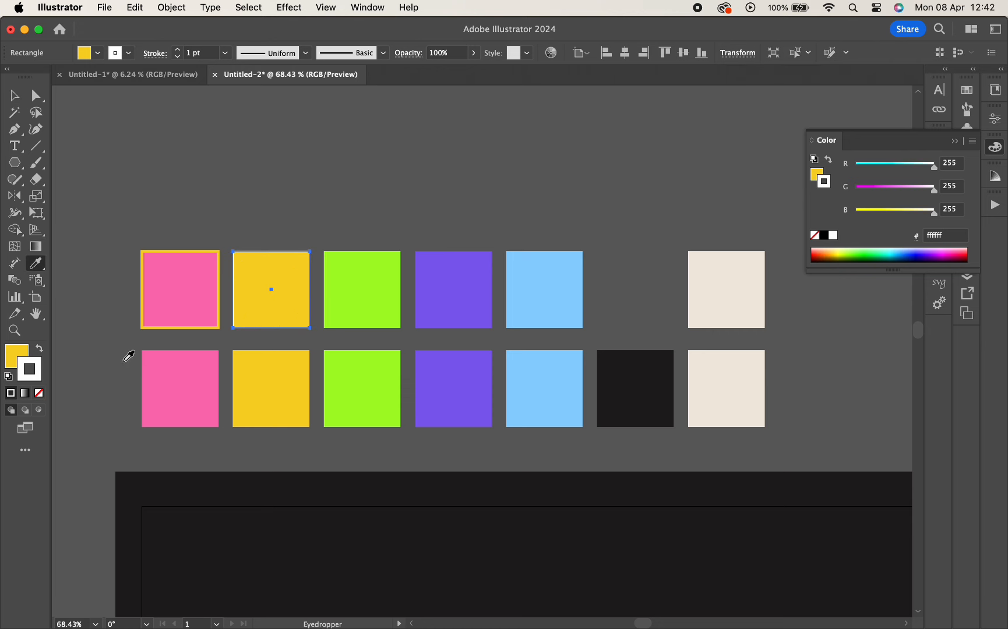
{"action": "left_click", "coordinate": [191, 372]}
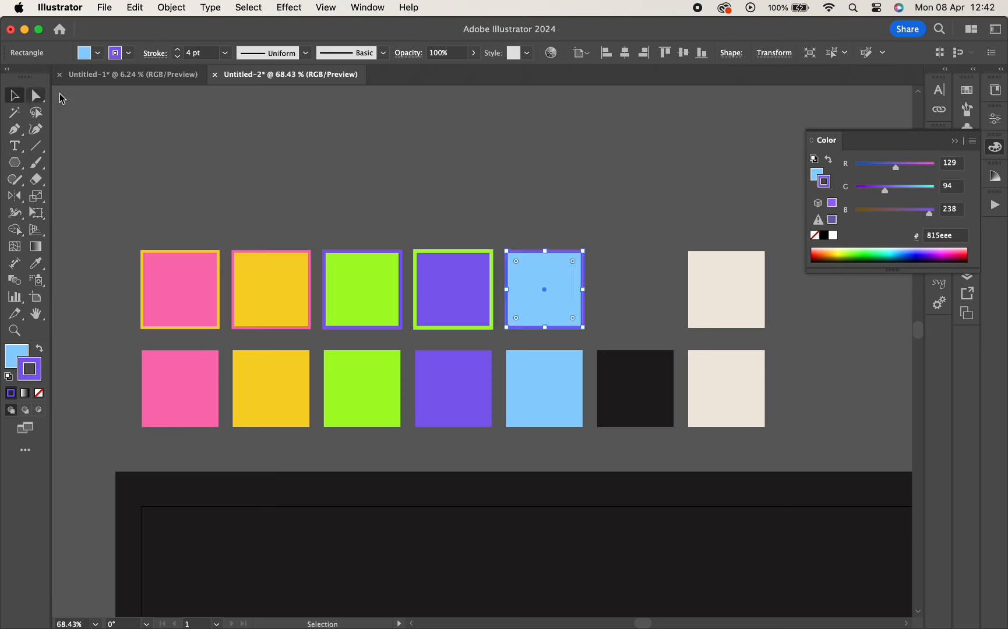
{"action": "left_click", "coordinate": [498, 232]}
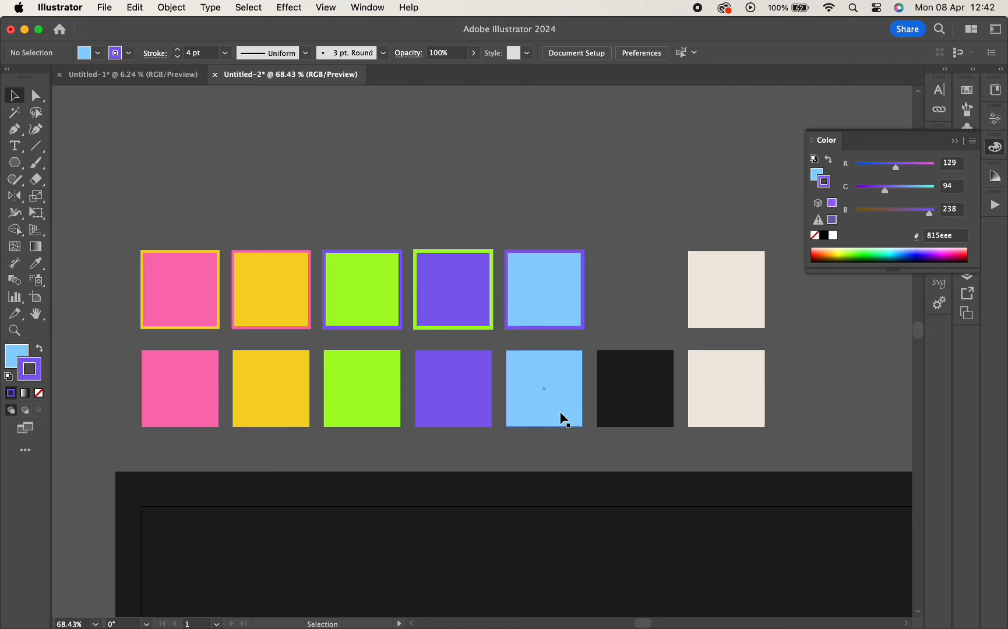
{"action": "left_click", "coordinate": [548, 402]}
{"action": "left_click", "coordinate": [476, 397]}
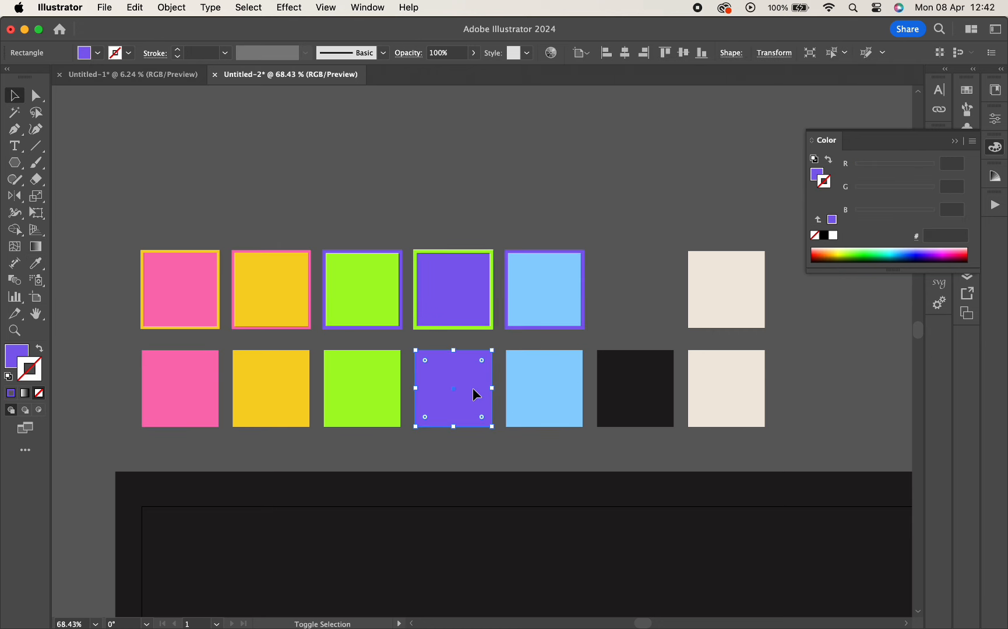
{"action": "left_click", "coordinate": [456, 201]}
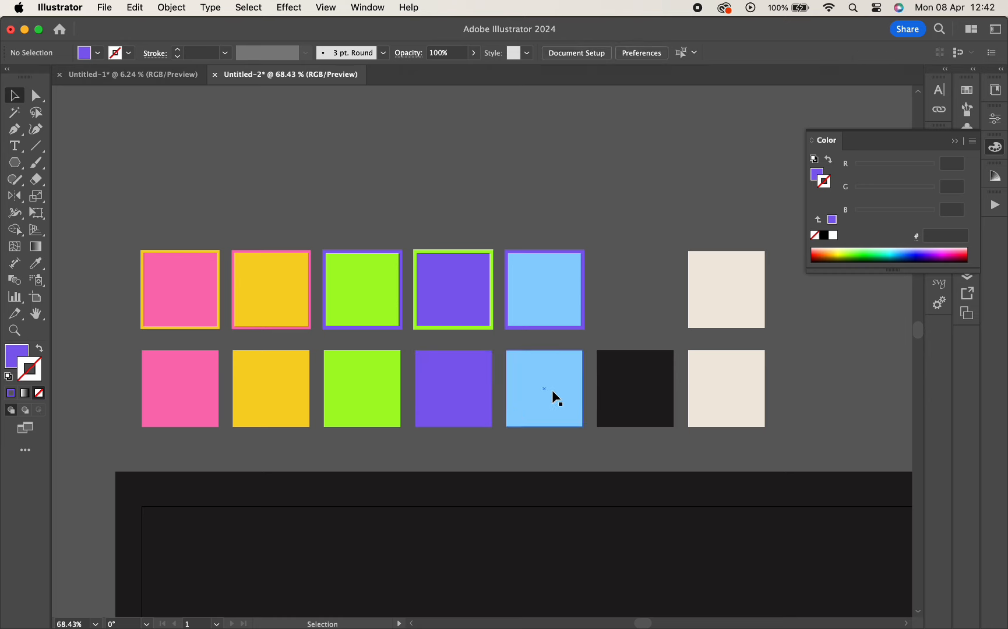
{"action": "left_click", "coordinate": [552, 397]}
- Give the circle above "Retro" the yellow fill and pink stroke of the outlined yellow swatch
{"action": "scroll", "coordinate": [555, 397], "scroll_direction": "down", "scroll_amount": 5}
{"action": "scroll", "coordinate": [427, 391], "scroll_direction": "down", "scroll_amount": 3}
{"action": "left_click", "coordinate": [367, 398]}
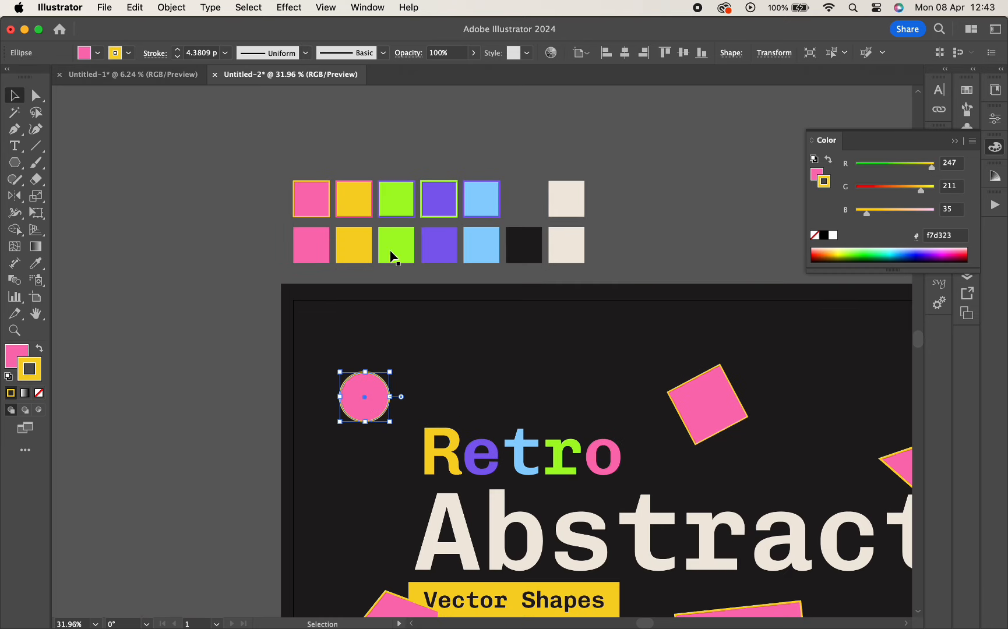
{"action": "key", "text": "i"}
{"action": "left_click", "coordinate": [364, 203]}
{"action": "left_click", "coordinate": [716, 386]}
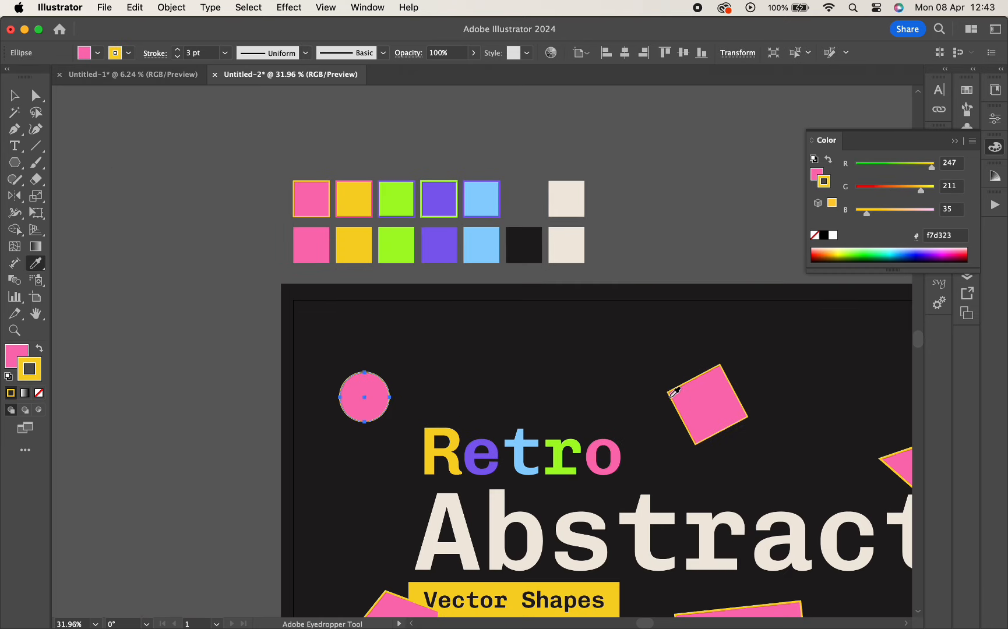
{"action": "key", "text": "super+z"}
{"action": "key", "text": "v"}
{"action": "left_click", "coordinate": [400, 213]}
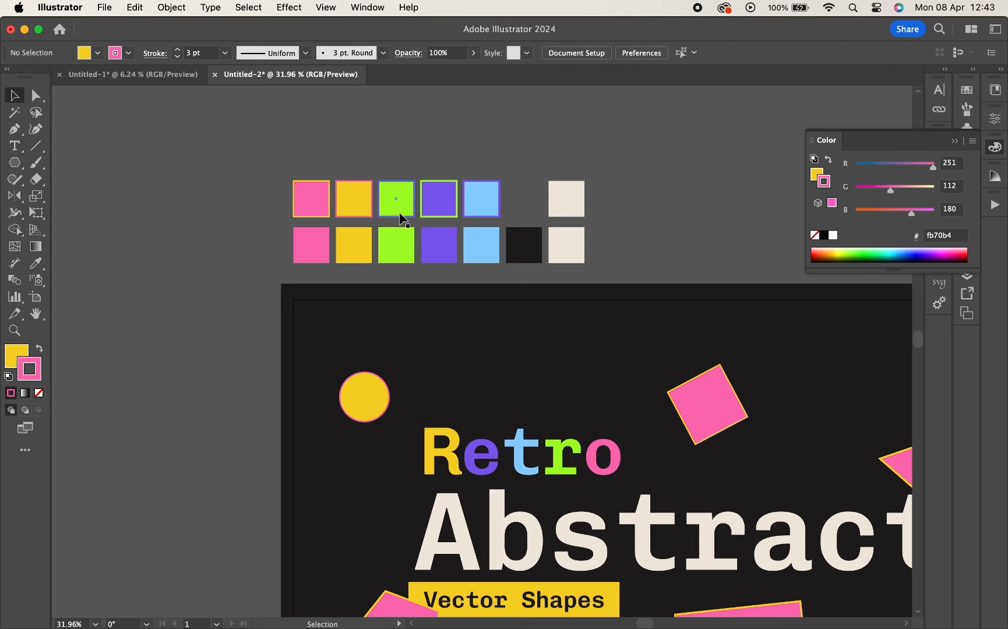
- Give the triangle above the end of "Abstract" the green fill and purple stroke of the outlined green swatch
{"action": "scroll", "coordinate": [401, 217], "scroll_direction": "down", "scroll_amount": 3}
{"action": "scroll", "coordinate": [401, 217], "scroll_direction": "right", "scroll_amount": 5}
{"action": "left_click", "coordinate": [794, 364]}
{"action": "key", "text": "i"}
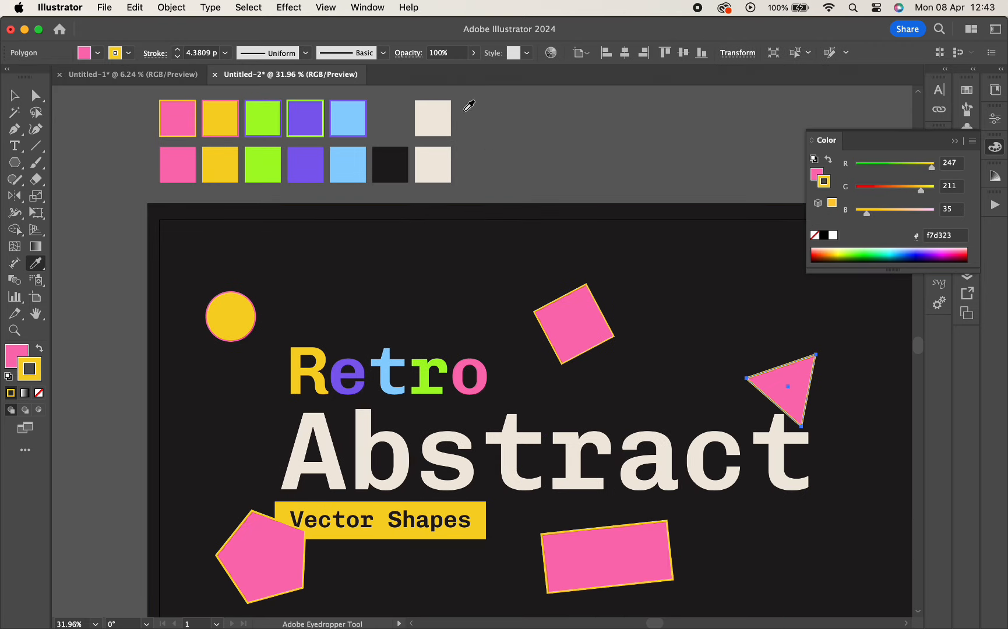
{"action": "left_click", "coordinate": [264, 117]}
- Give the tilted rectangle below "Abstract" the purple fill and green stroke of the outlined purple swatch
{"action": "left_click", "coordinate": [590, 558], "text": "super"}
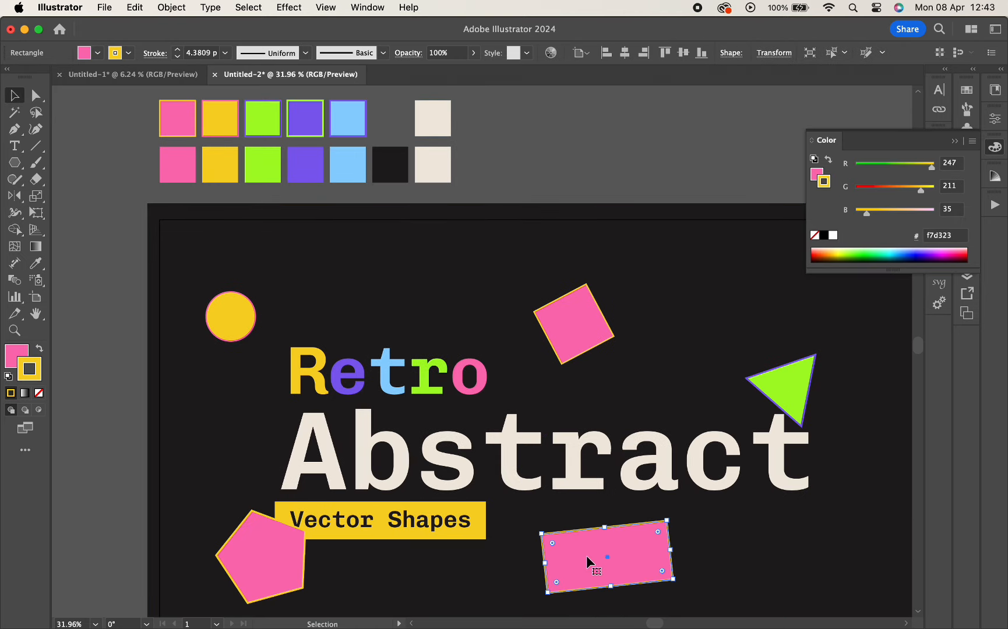
{"action": "left_click", "coordinate": [309, 115]}
{"action": "left_click", "coordinate": [15, 96]}
- Give the pentagon beside "Vector Shapes" the blue fill and purple stroke of the outlined blue swatch
{"action": "left_click", "coordinate": [312, 574]}
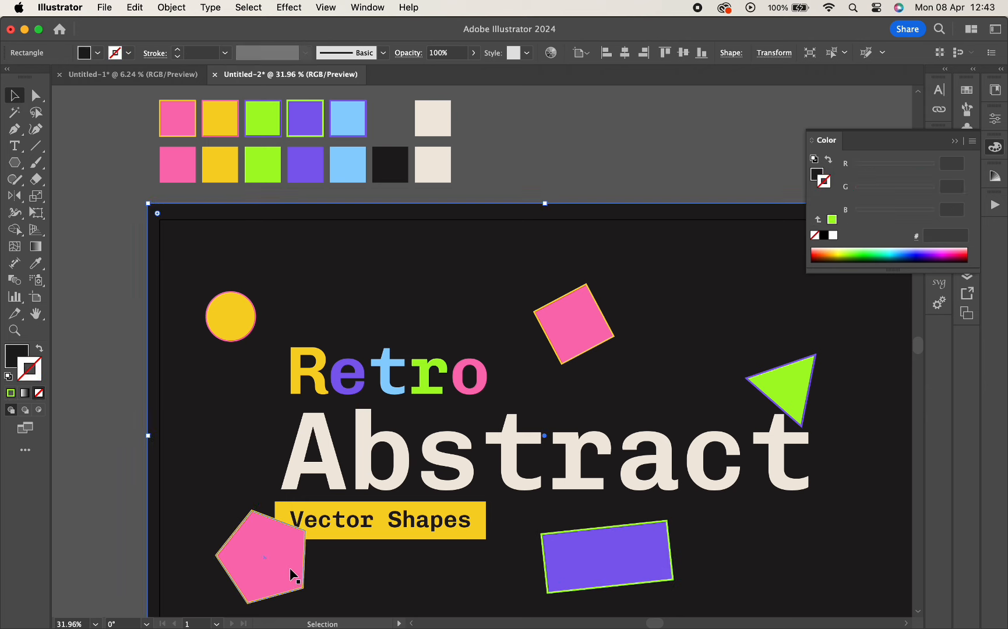
{"action": "left_click", "coordinate": [290, 571]}
{"action": "key", "text": "i"}
{"action": "left_click", "coordinate": [348, 110]}
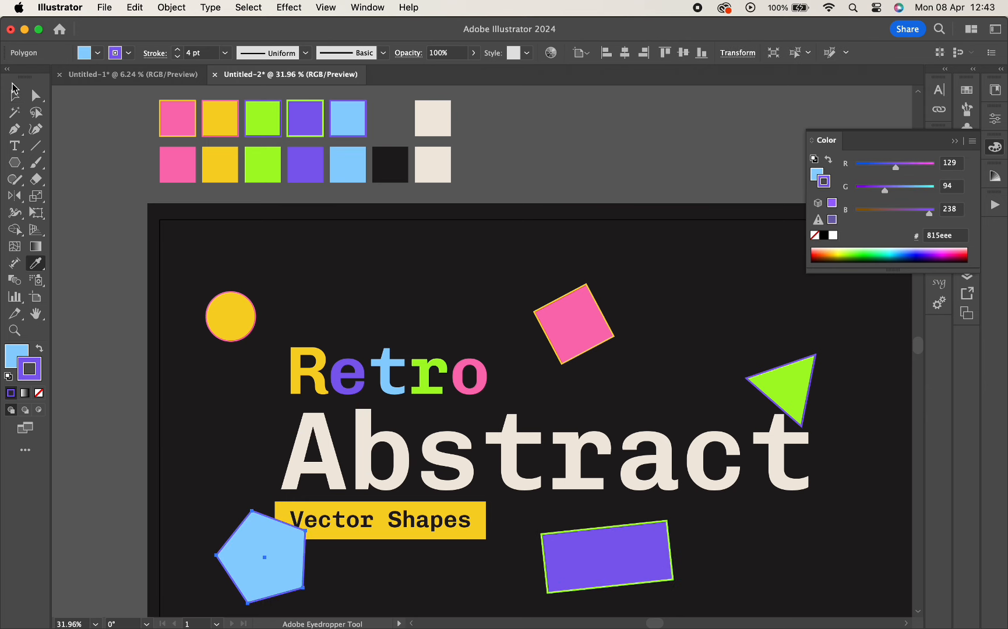
{"action": "left_click", "coordinate": [13, 92]}
{"action": "left_click", "coordinate": [525, 131]}
{"action": "scroll", "coordinate": [525, 130], "scroll_direction": "down", "scroll_amount": 2}
{"action": "scroll", "coordinate": [525, 130], "scroll_direction": "right", "scroll_amount": 1}
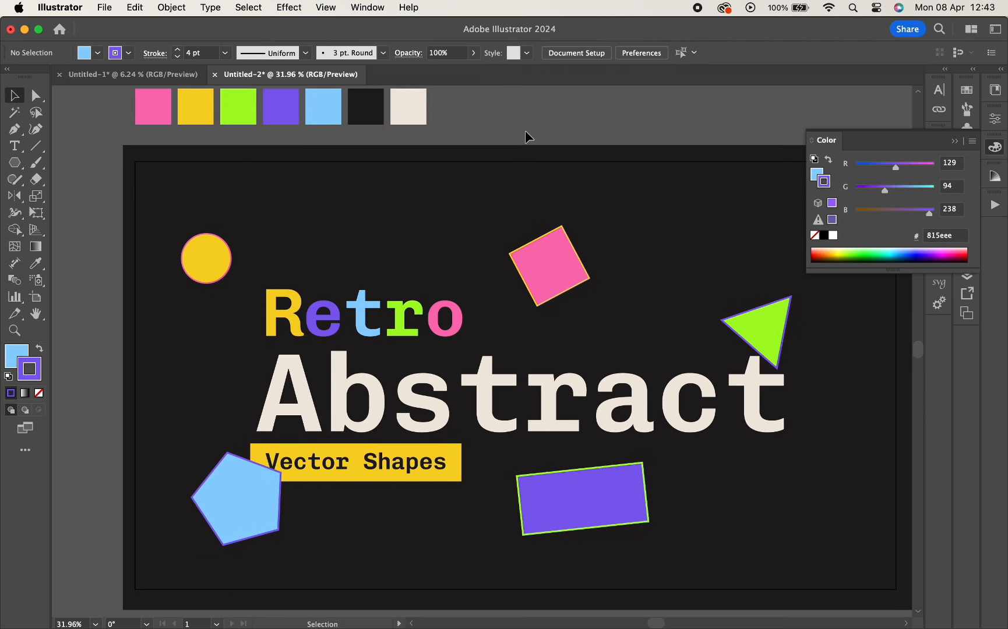
{"action": "left_click", "coordinate": [559, 251]}
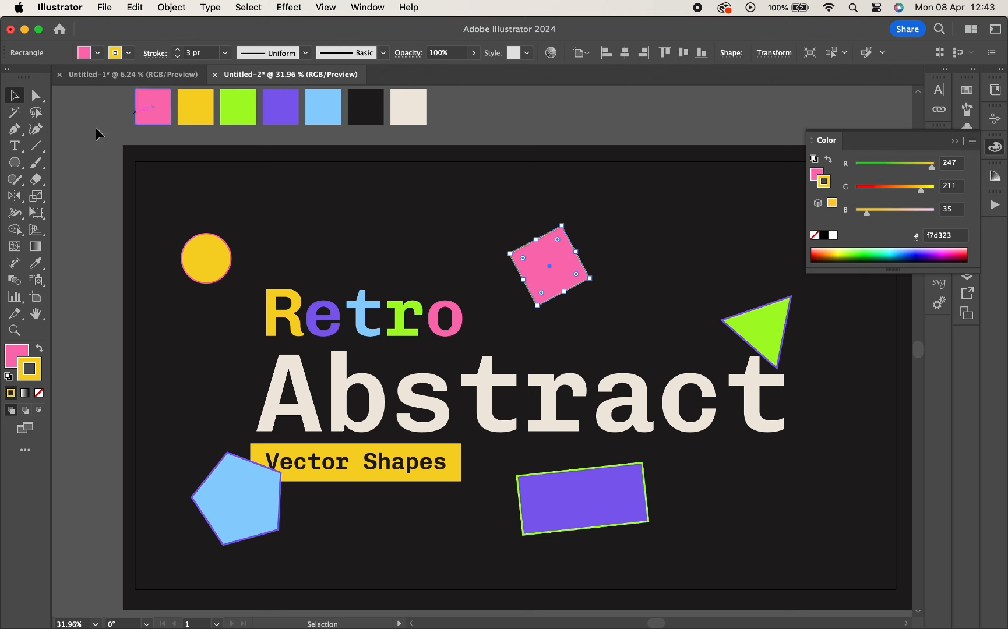
{"action": "left_click", "coordinate": [14, 162]}
{"action": "scroll", "coordinate": [468, 236], "scroll_direction": "up", "scroll_amount": 1}
{"action": "scroll", "coordinate": [468, 236], "scroll_direction": "right", "scroll_amount": 1}
{"action": "left_click", "coordinate": [14, 95]}
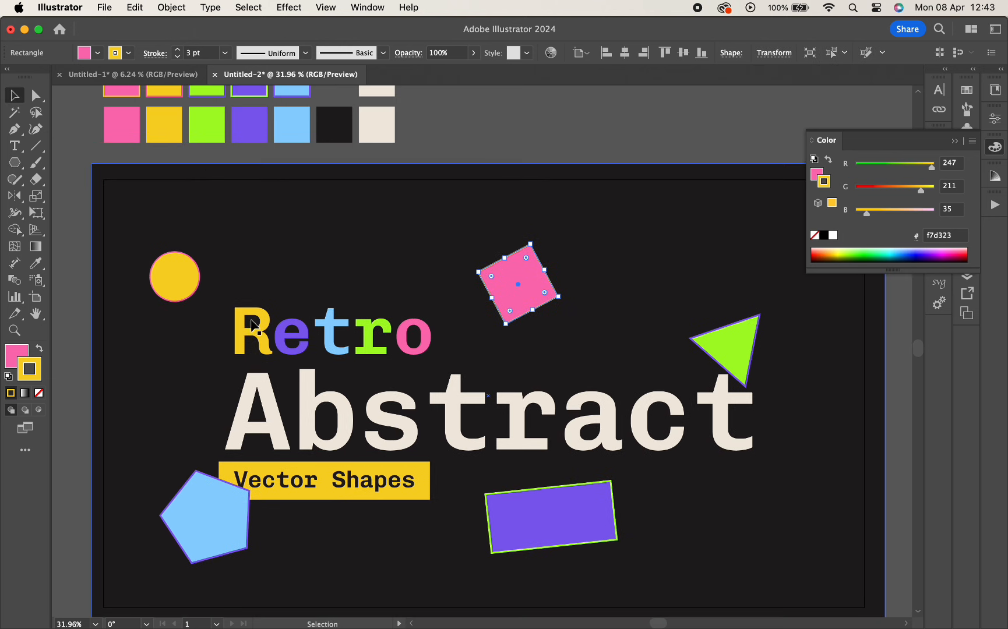
- Apply a 3D Extrude effect with 50 px depth to the yellow circle and rotate it to show its side
{"action": "left_click", "coordinate": [175, 276]}
{"action": "left_click", "coordinate": [285, 7]}
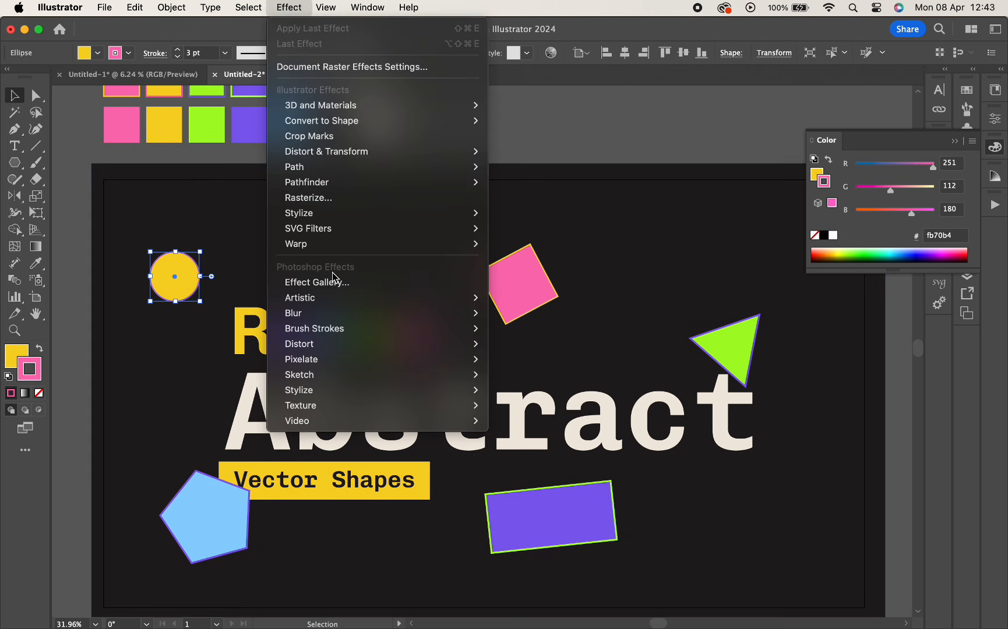
{"action": "left_click", "coordinate": [512, 111]}
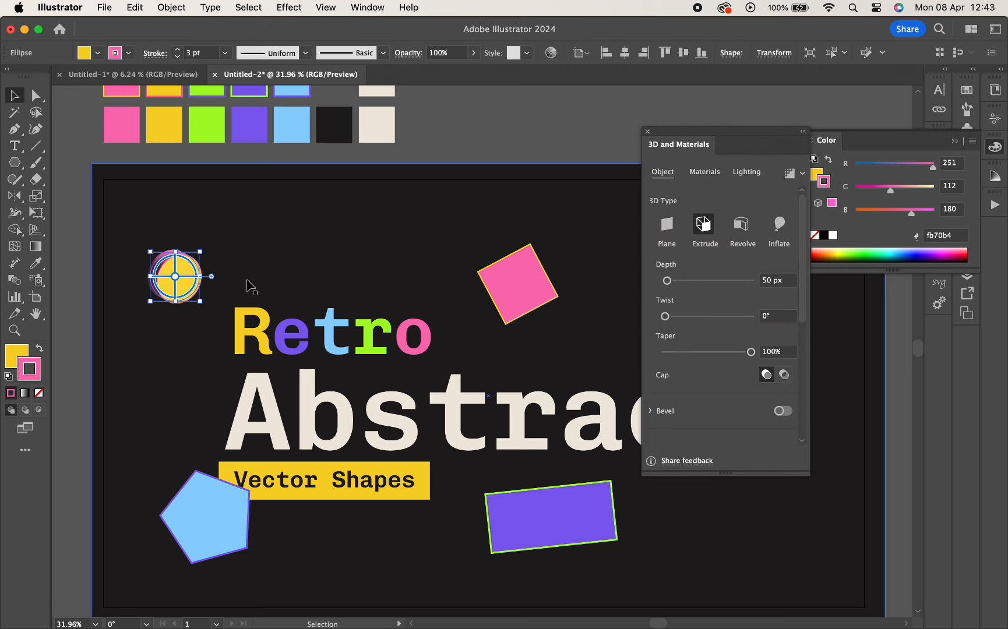
{"action": "left_click_drag", "start_coordinate": [175, 276], "coordinate": [174, 247]}
{"action": "left_click", "coordinate": [430, 152]}
- Extrude the pink square in 3D with 50 px depth and rotate it so its yellow edge shows along the lower right
{"action": "left_click", "coordinate": [507, 289]}
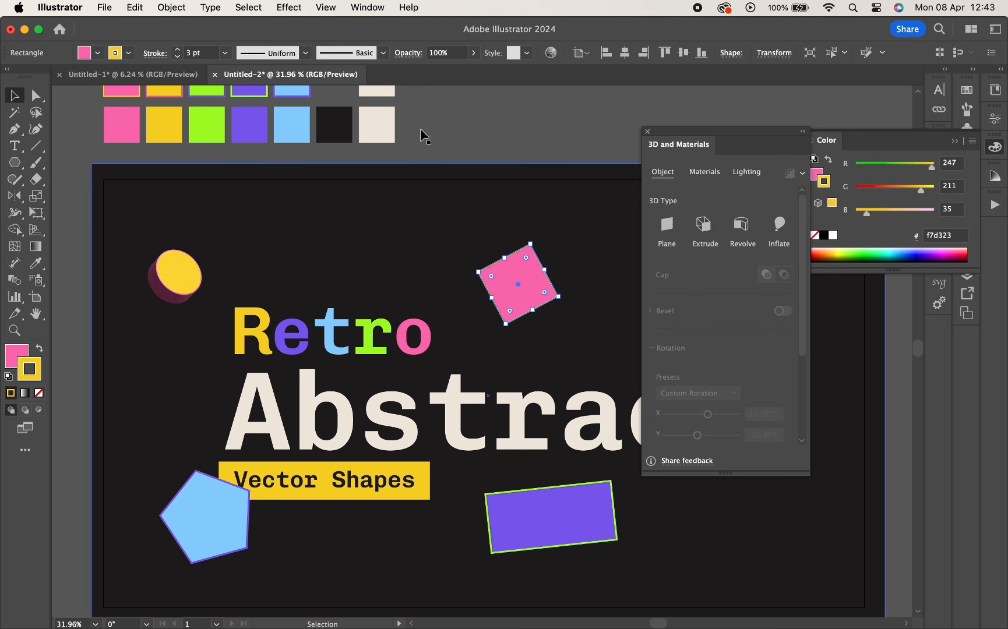
{"action": "left_click", "coordinate": [703, 222]}
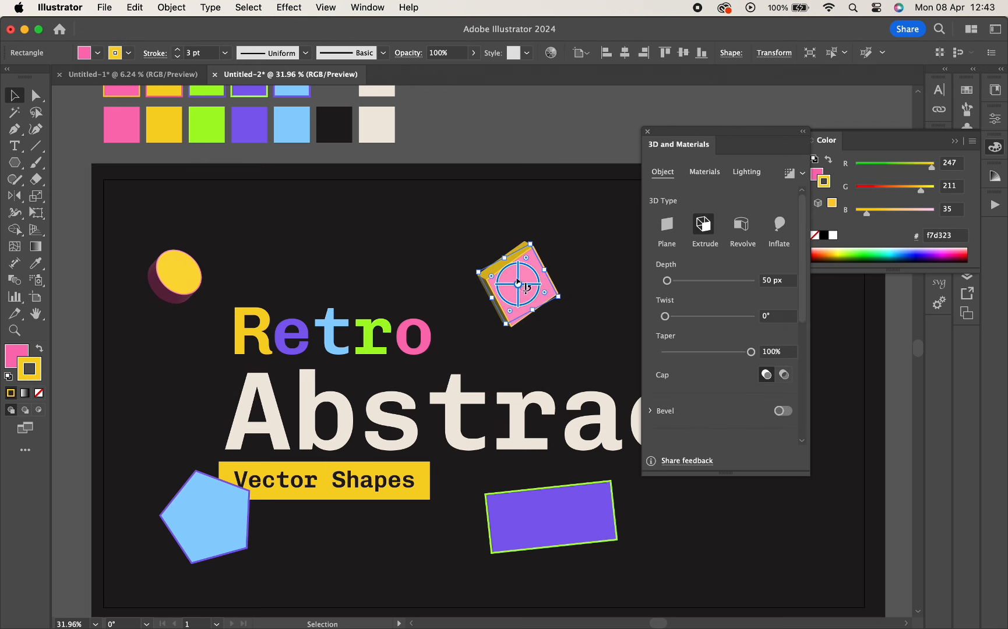
{"action": "mouse_move", "coordinate": [523, 274]}
{"action": "left_mouse_down"}
{"action": "mouse_move", "coordinate": [529, 245]}
{"action": "mouse_move", "coordinate": [514, 258]}
{"action": "mouse_move", "coordinate": [467, 235]}
{"action": "mouse_move", "coordinate": [518, 253]}
{"action": "left_mouse_up"}
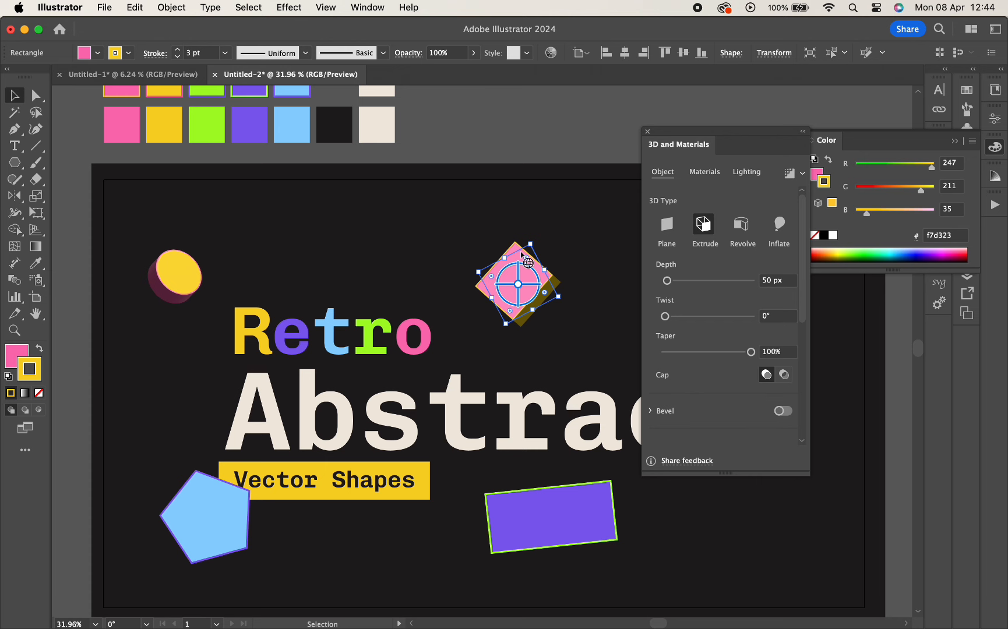
{"action": "left_click", "coordinate": [580, 150]}
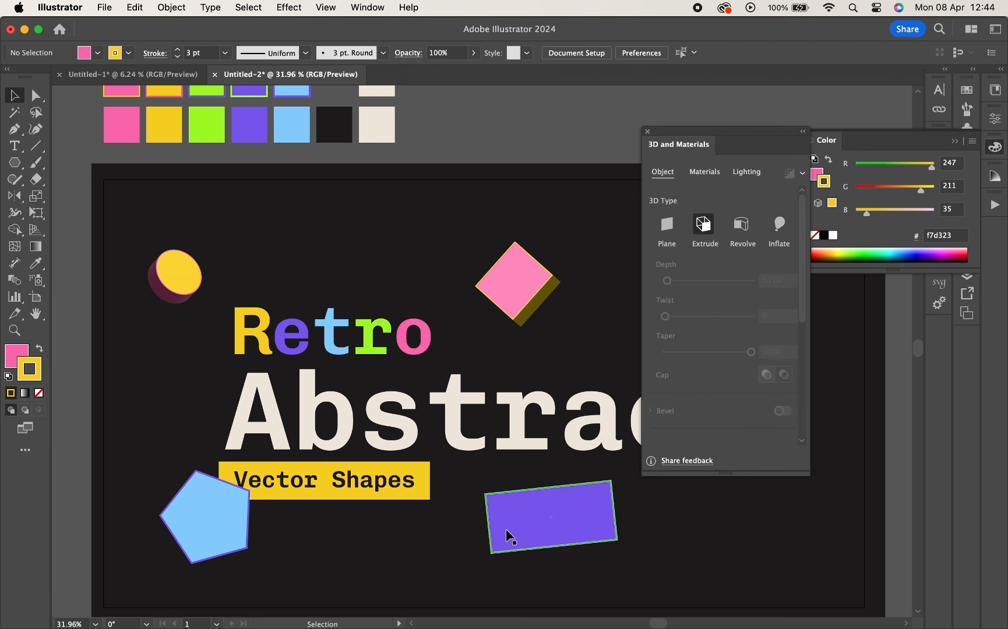
- Extrude the purple rectangle, blue pentagon and green triangle in 3D and rotate each to show its coloured sides
{"action": "left_click", "coordinate": [506, 535]}
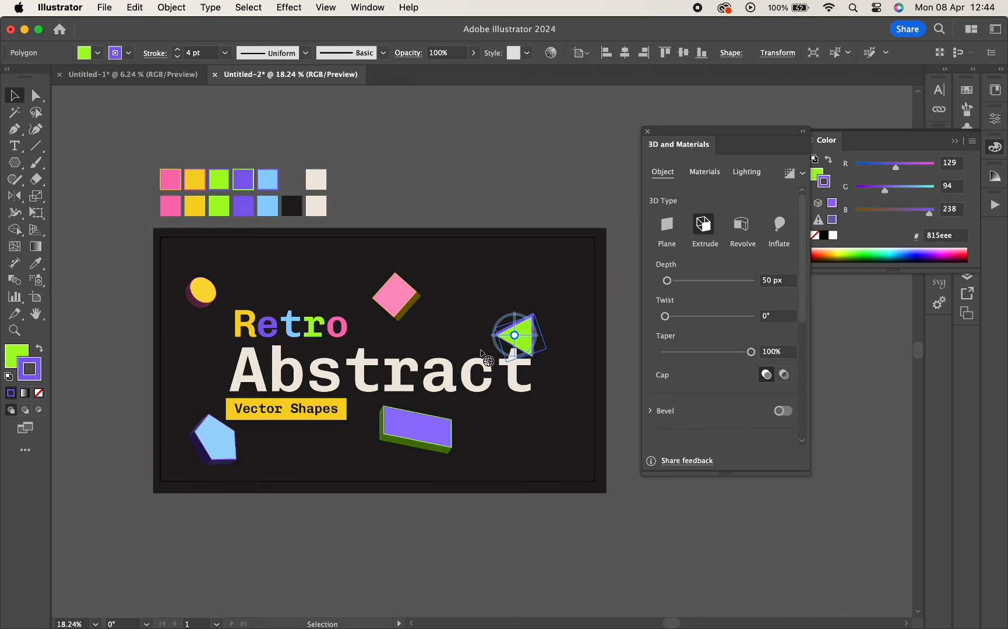
{"action": "left_click_drag", "start_coordinate": [480, 351], "coordinate": [469, 352]}
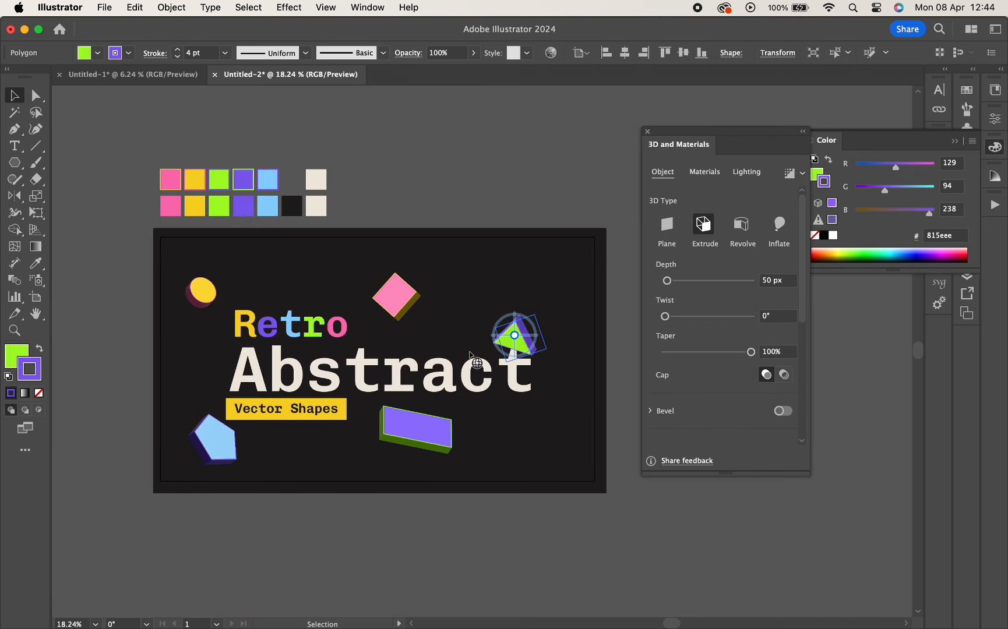
{"action": "left_click", "coordinate": [372, 209]}
{"action": "scroll", "coordinate": [516, 198], "scroll_direction": "left", "scroll_amount": 1}
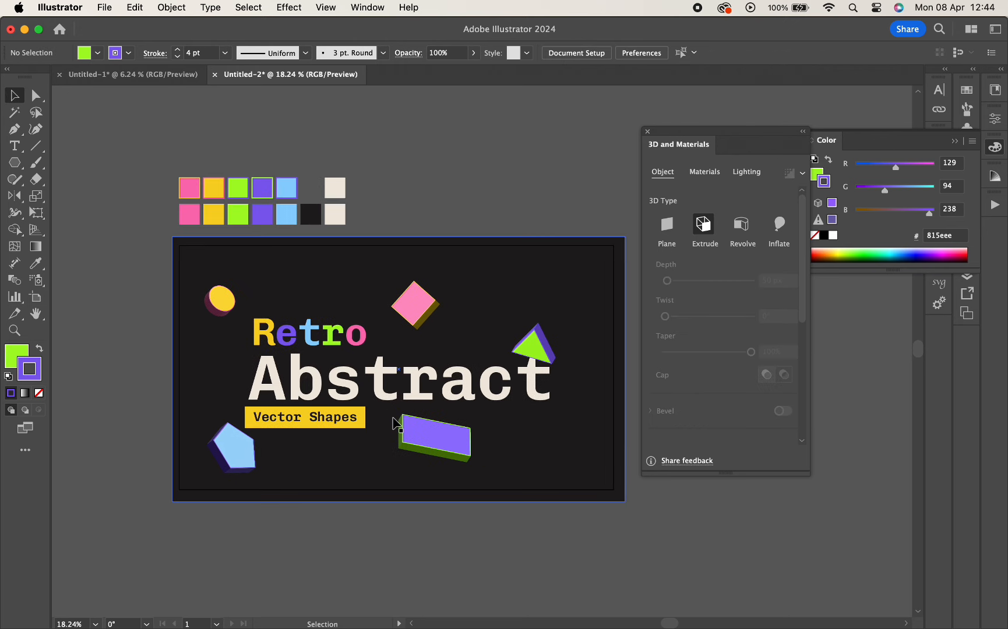
{"action": "scroll", "coordinate": [394, 423], "scroll_direction": "up", "scroll_amount": 5}
{"action": "left_click", "coordinate": [474, 452]}
{"action": "scroll", "coordinate": [474, 452], "scroll_direction": "down", "scroll_amount": 5}
{"action": "left_click", "coordinate": [262, 473], "text": "shift"}
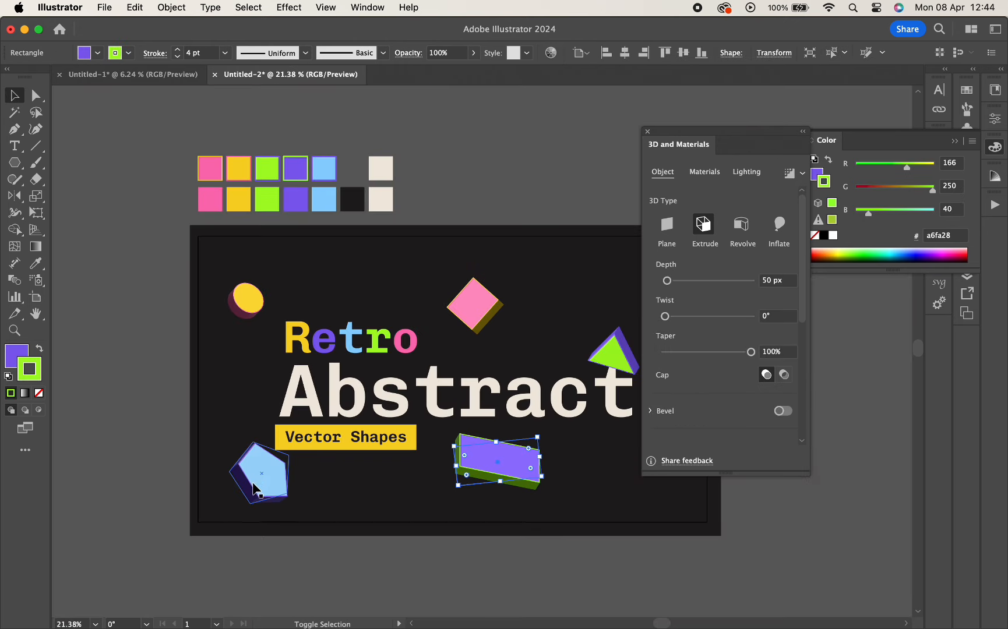
{"action": "left_click", "coordinate": [251, 299], "text": "shift"}
{"action": "left_click", "coordinate": [475, 306], "text": "shift"}
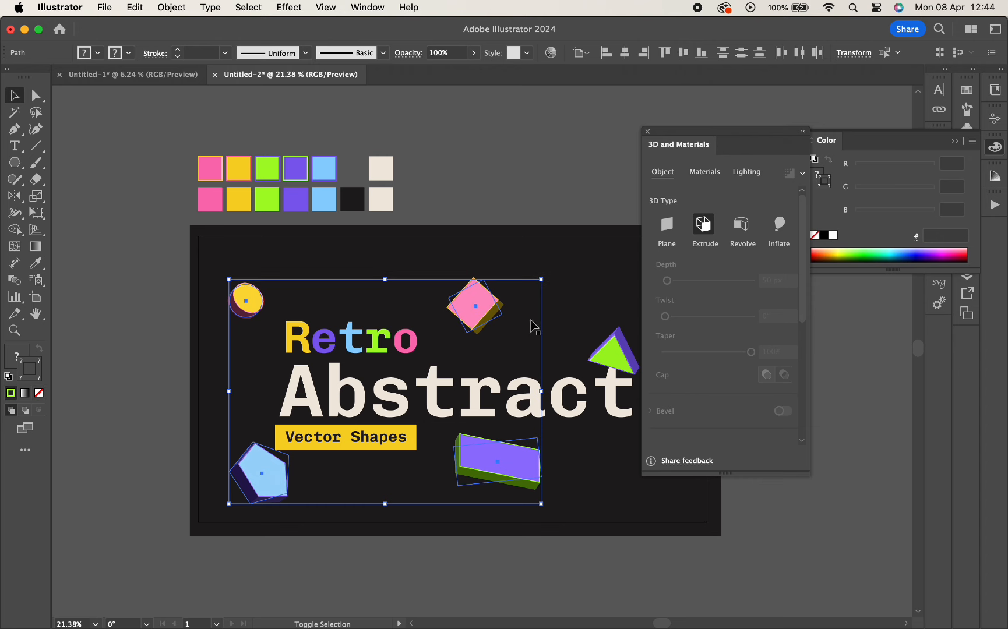
{"action": "left_click", "coordinate": [613, 353], "text": "shift"}
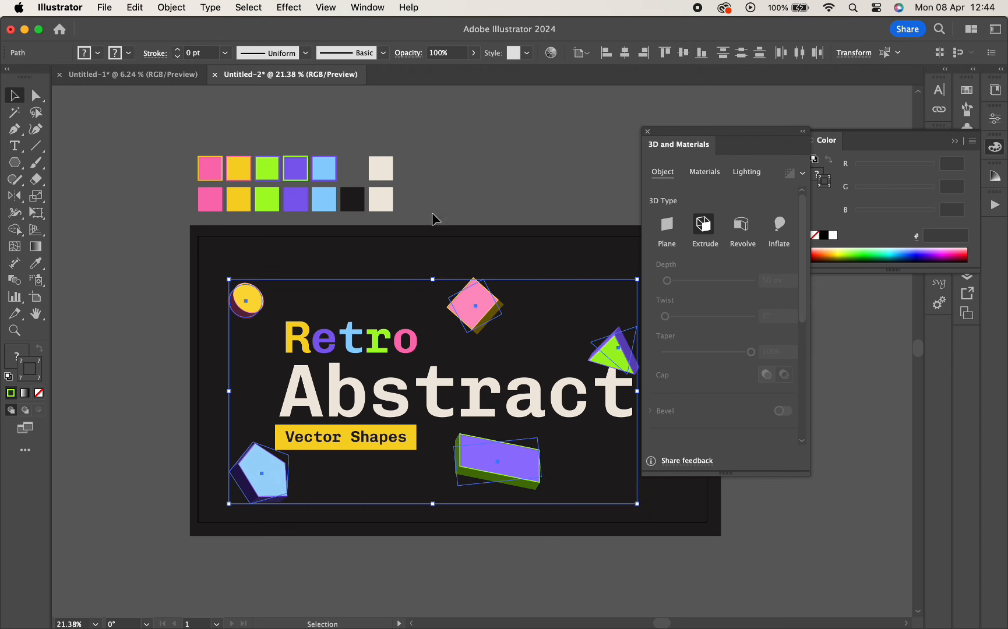
{"action": "left_click", "coordinate": [435, 220]}
- Set the yellow stroke of the extruded pink square to 0.25 pt
{"action": "scroll", "coordinate": [471, 336], "scroll_direction": "up", "scroll_amount": 9}
{"action": "left_click", "coordinate": [529, 203]}
{"action": "scroll", "coordinate": [529, 203], "scroll_direction": "down", "scroll_amount": 4}
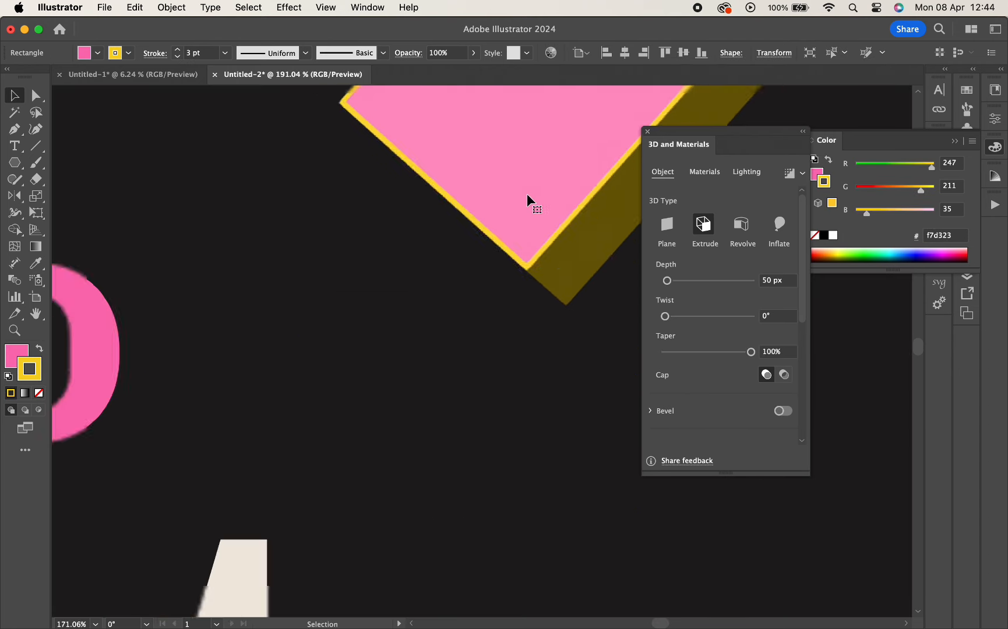
{"action": "left_click", "coordinate": [177, 59]}
{"action": "left_click", "coordinate": [177, 59]}
{"action": "left_click", "coordinate": [178, 59]}
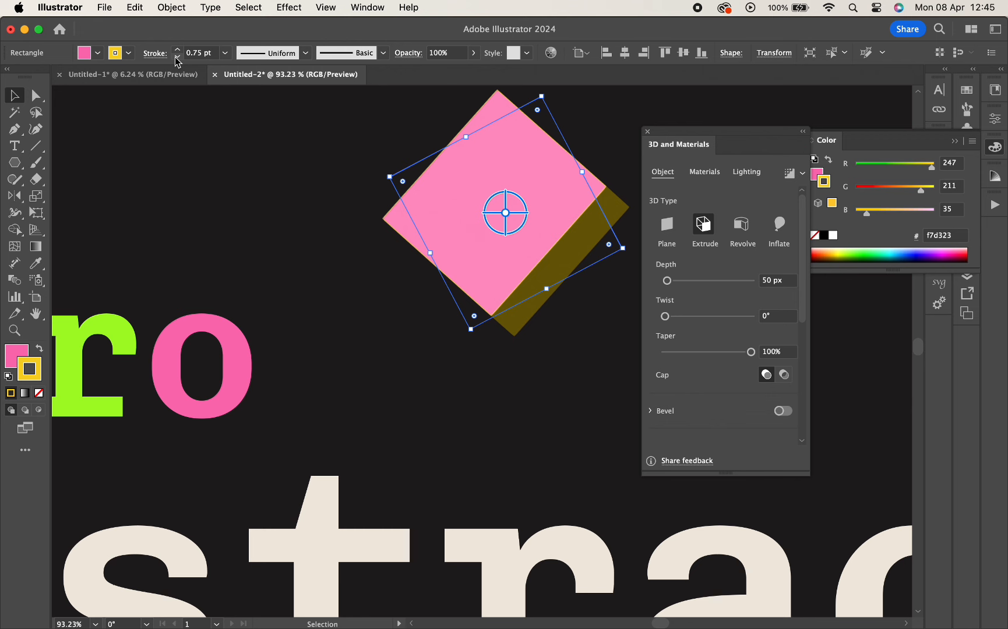
{"action": "left_click", "coordinate": [177, 58]}
{"action": "left_click", "coordinate": [177, 59]}
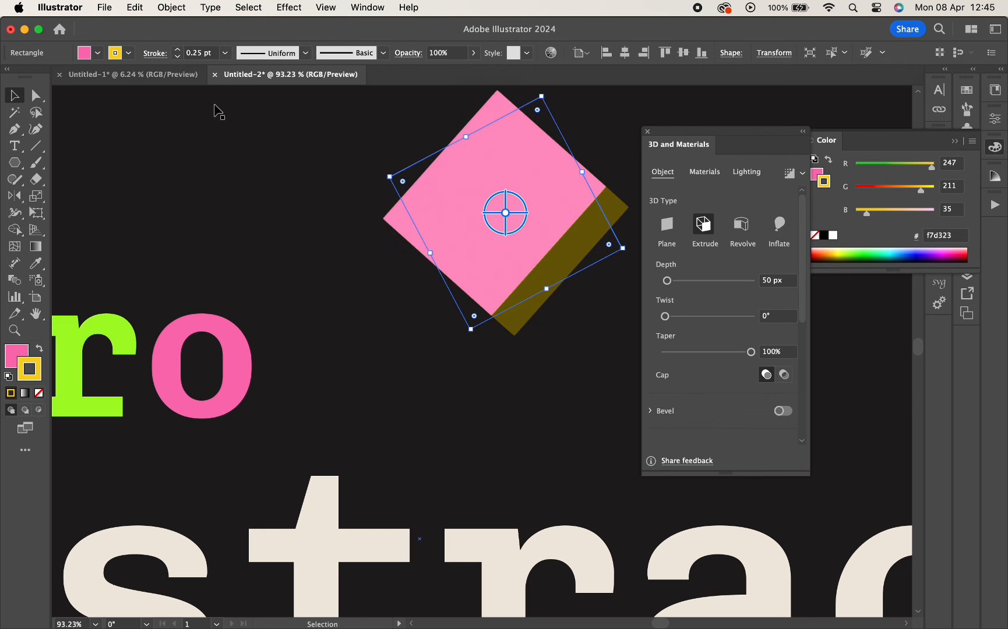
- Rotate the extruded pink square slightly in 3D so both of its lower yellow sides show
{"action": "left_click", "coordinate": [308, 243]}
{"action": "scroll", "coordinate": [310, 246], "scroll_direction": "down", "scroll_amount": 6}
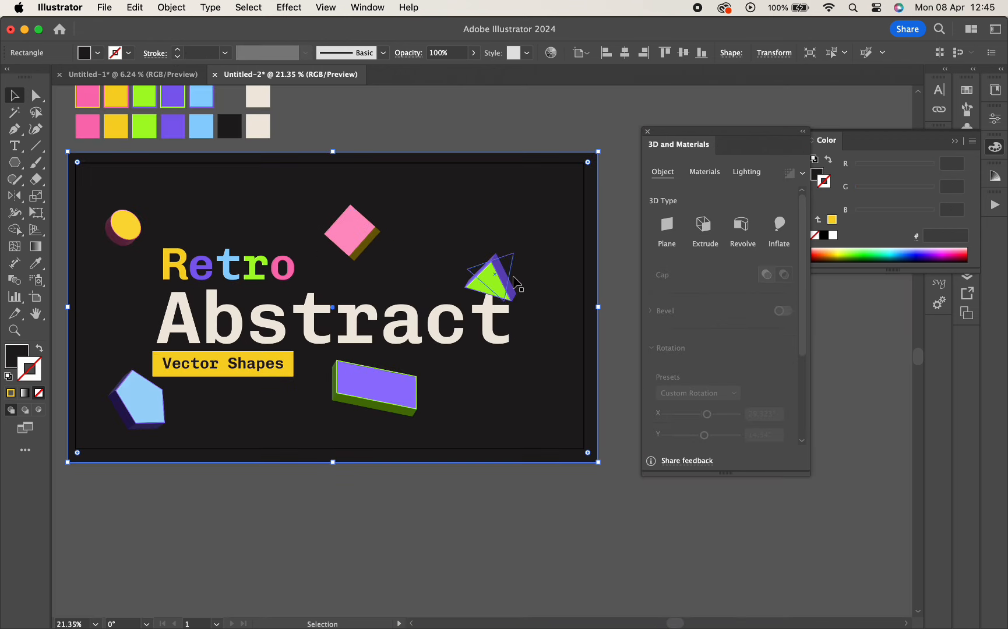
{"action": "left_click", "coordinate": [355, 236]}
{"action": "left_click_drag", "start_coordinate": [352, 233], "coordinate": [362, 229]}
{"action": "left_click", "coordinate": [347, 96]}
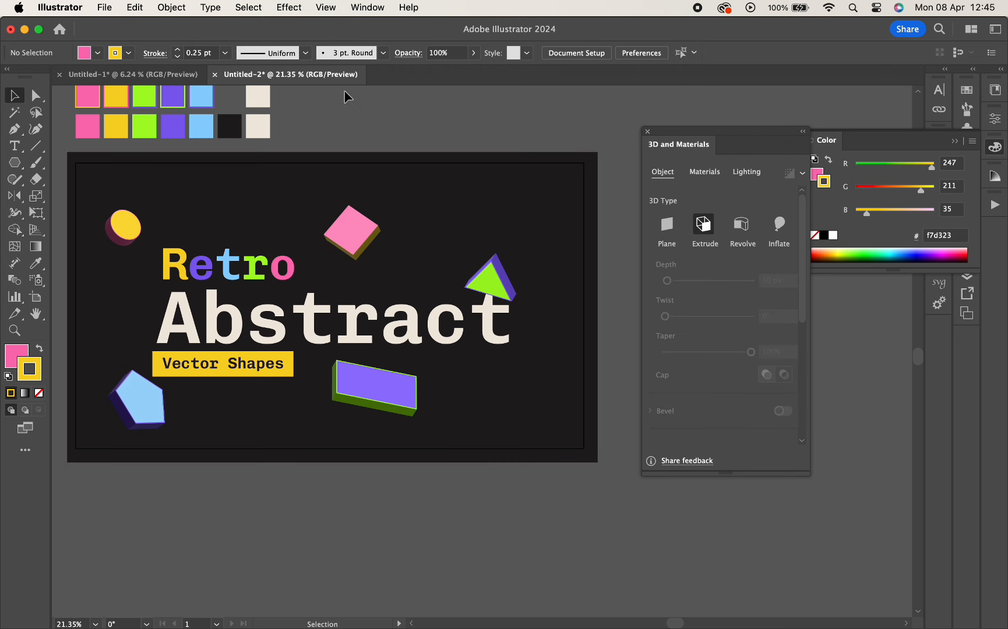
- Set the green stroke of the extruded purple rectangle to 0.25 pt
{"action": "left_click", "coordinate": [502, 297]}
{"action": "scroll", "coordinate": [502, 297], "scroll_direction": "up", "scroll_amount": 5}
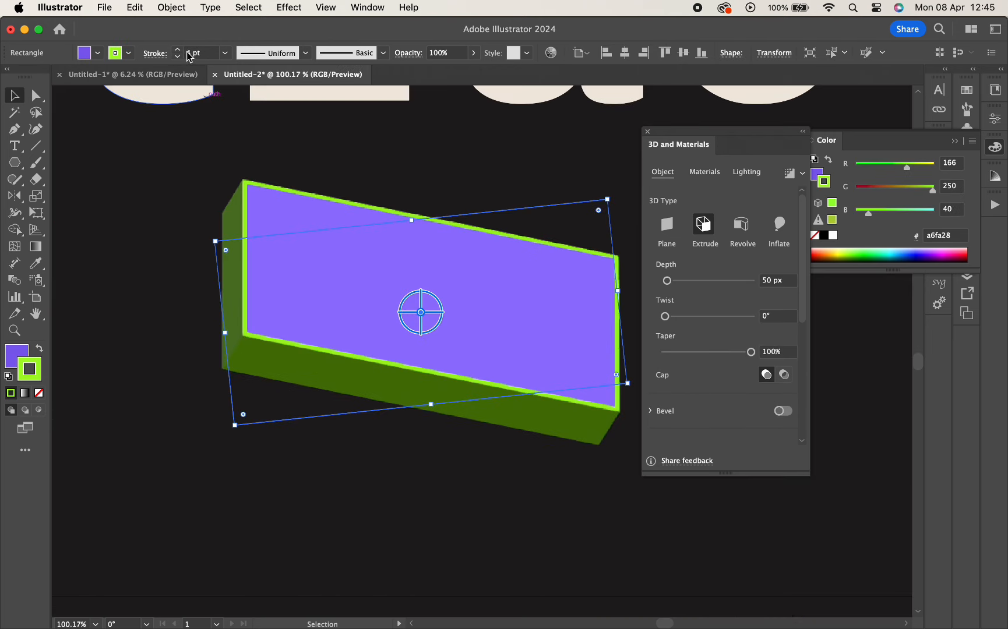
{"action": "left_click", "coordinate": [178, 49]}
{"action": "left_click", "coordinate": [177, 57]}
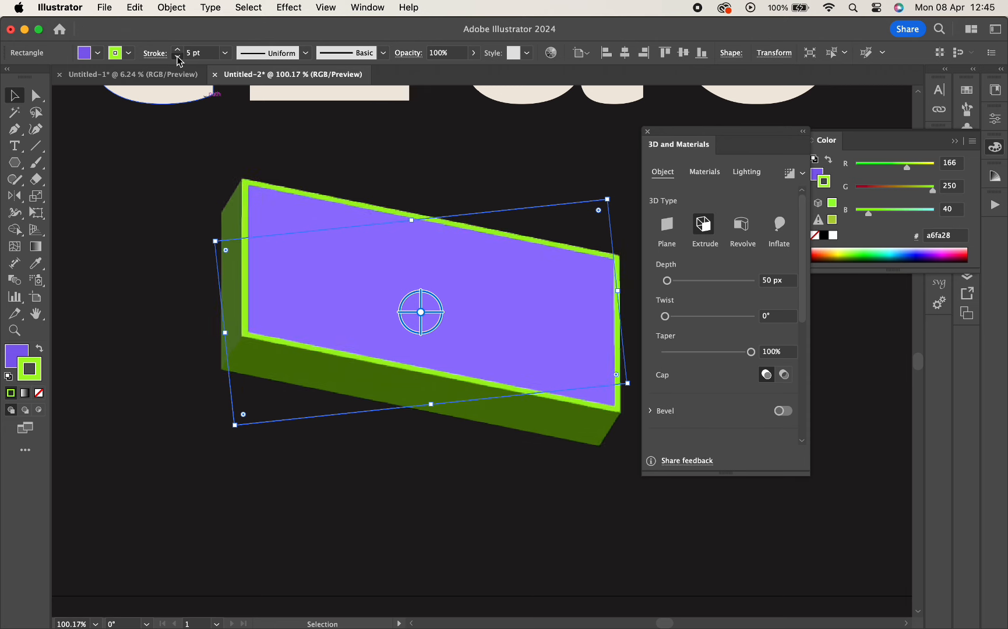
{"action": "left_click", "coordinate": [178, 58]}
{"action": "left_click", "coordinate": [178, 58]}
{"action": "left_click", "coordinate": [178, 58]}
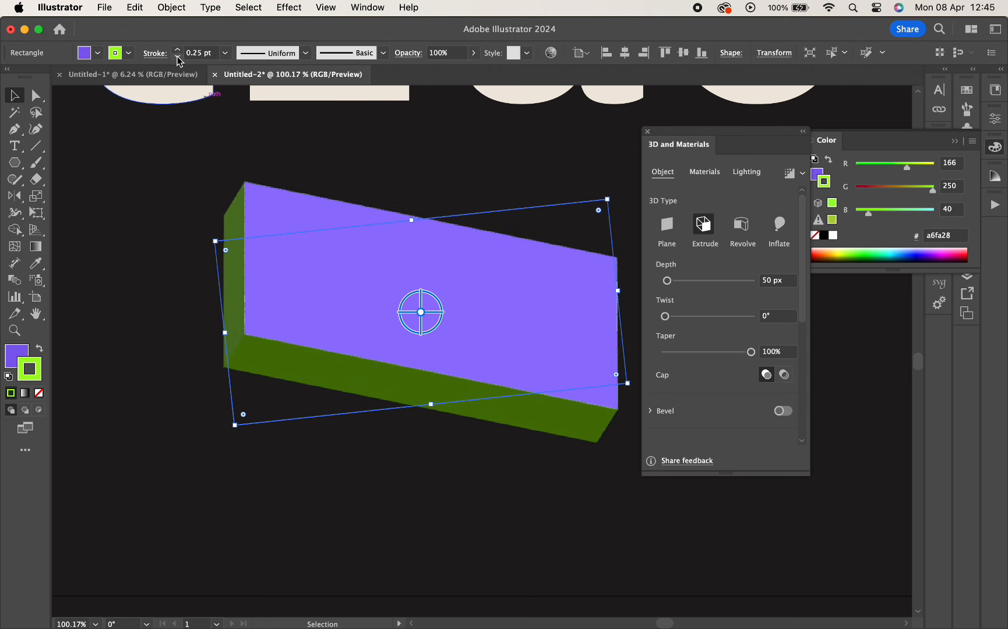
{"action": "scroll", "coordinate": [334, 255], "scroll_direction": "down", "scroll_amount": 10}
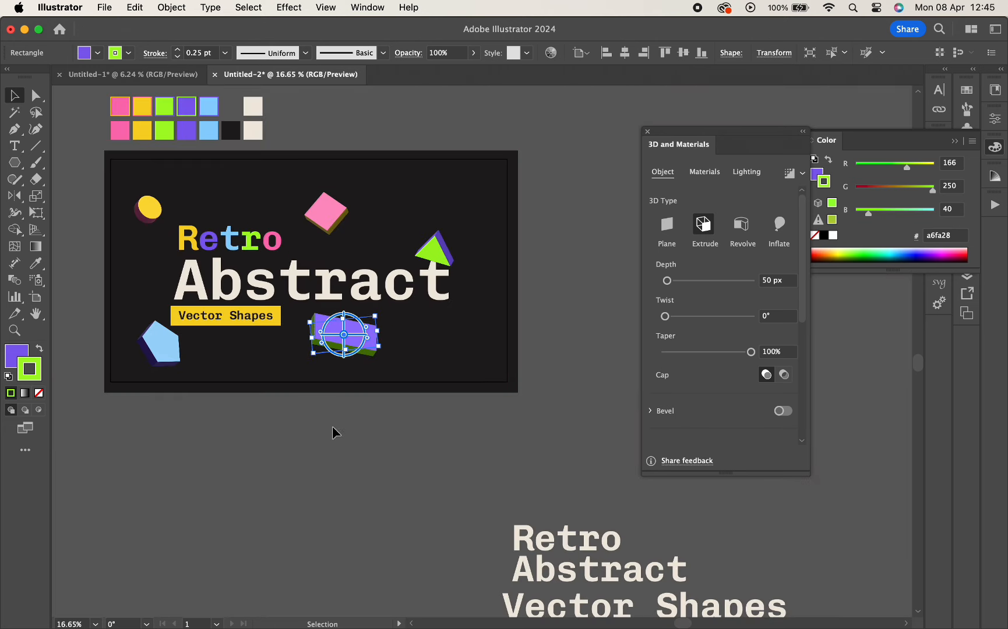
{"action": "left_click", "coordinate": [333, 432]}
- Draw a large pink pentagon with a 0.25 pt yellow stroke below the end of the word "Abstract"
{"action": "scroll", "coordinate": [332, 432], "scroll_direction": "up", "scroll_amount": 4}
{"action": "scroll", "coordinate": [332, 432], "scroll_direction": "up", "scroll_amount": 2}
{"action": "scroll", "coordinate": [335, 433], "scroll_direction": "down", "scroll_amount": 3}
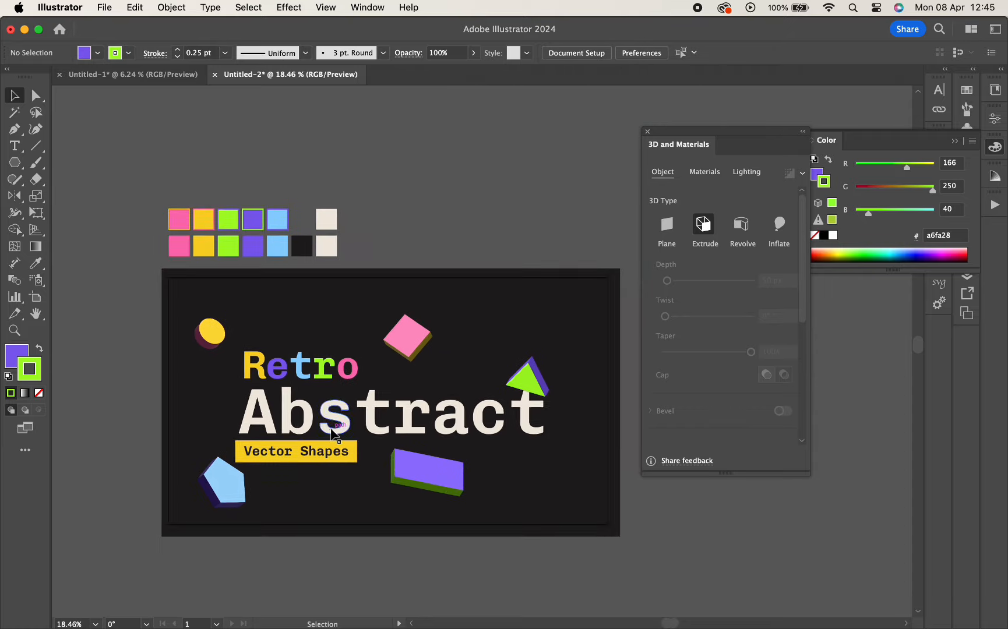
{"action": "scroll", "coordinate": [337, 434], "scroll_direction": "right", "scroll_amount": 2}
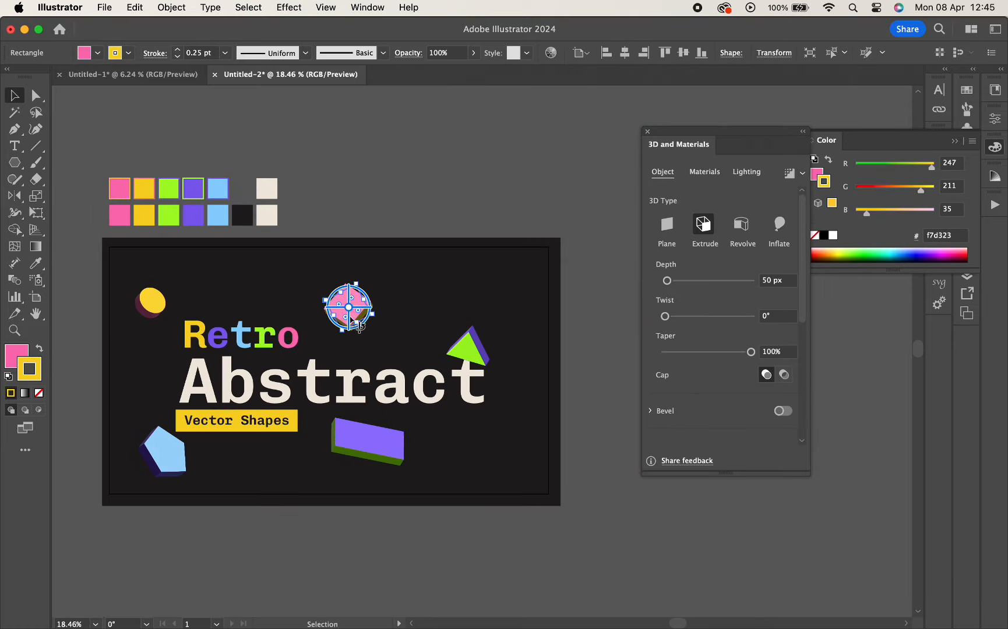
{"action": "left_click", "coordinate": [367, 203]}
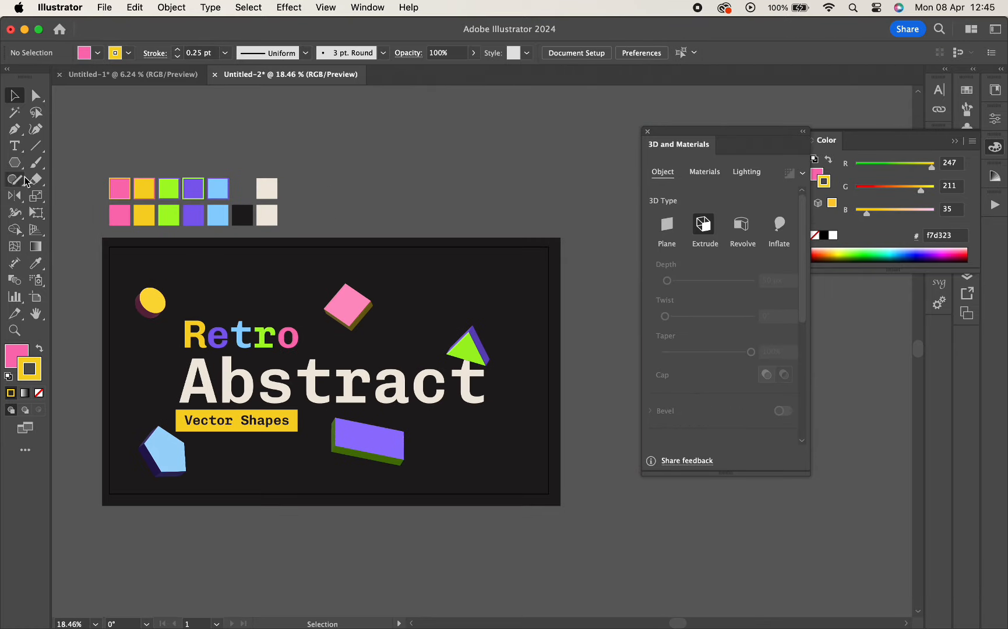
{"action": "left_click", "coordinate": [14, 162]}
{"action": "scroll", "coordinate": [445, 158], "scroll_direction": "down", "scroll_amount": 3}
{"action": "scroll", "coordinate": [446, 157], "scroll_direction": "right", "scroll_amount": 3}
{"action": "left_click_drag", "start_coordinate": [454, 418], "coordinate": [479, 456]}
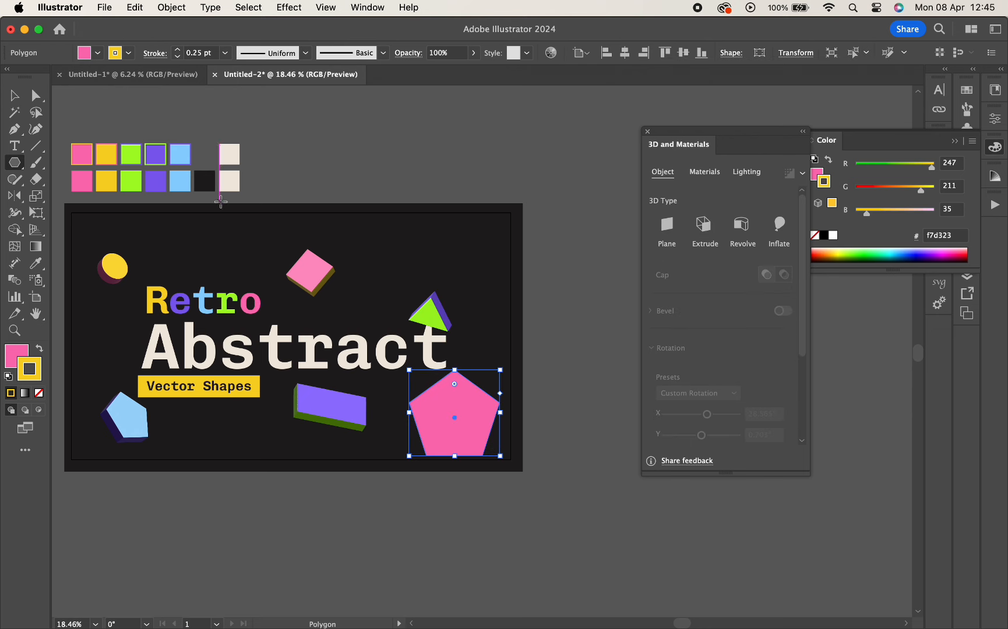
- Move the pink pentagon below the dark artboard and create a much smaller concentric copy at its centre
{"action": "left_click", "coordinate": [15, 95]}
{"action": "left_click_drag", "start_coordinate": [438, 416], "coordinate": [426, 507]}
{"action": "scroll", "coordinate": [426, 507], "scroll_direction": "down", "scroll_amount": 5}
{"action": "scroll", "coordinate": [437, 387], "scroll_direction": "up", "scroll_amount": 5}
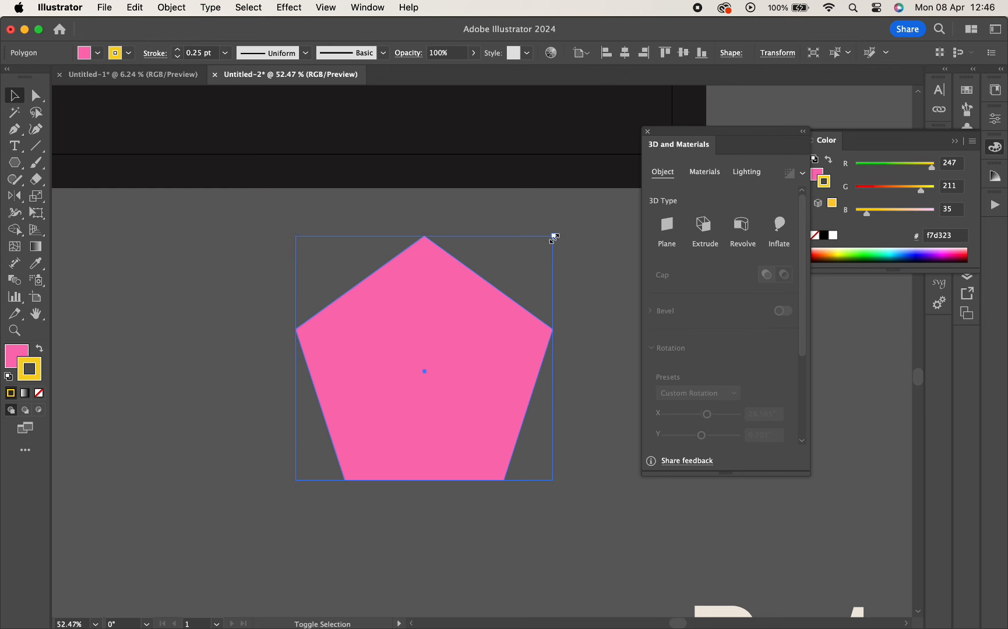
{"action": "left_click_drag", "start_coordinate": [553, 236], "coordinate": [456, 340]}
- Separate the small inner pentagon from the large one with Shape Builder and delete it to leave a hole
{"action": "left_click_drag", "start_coordinate": [523, 271], "coordinate": [326, 450]}
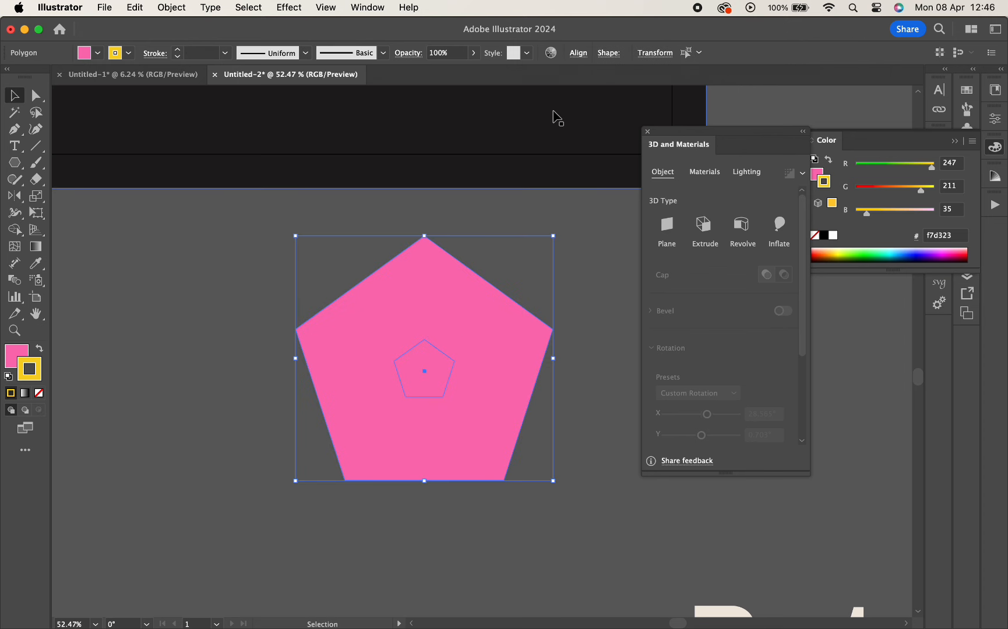
{"action": "left_click", "coordinate": [368, 7]}
{"action": "left_click", "coordinate": [604, 240]}
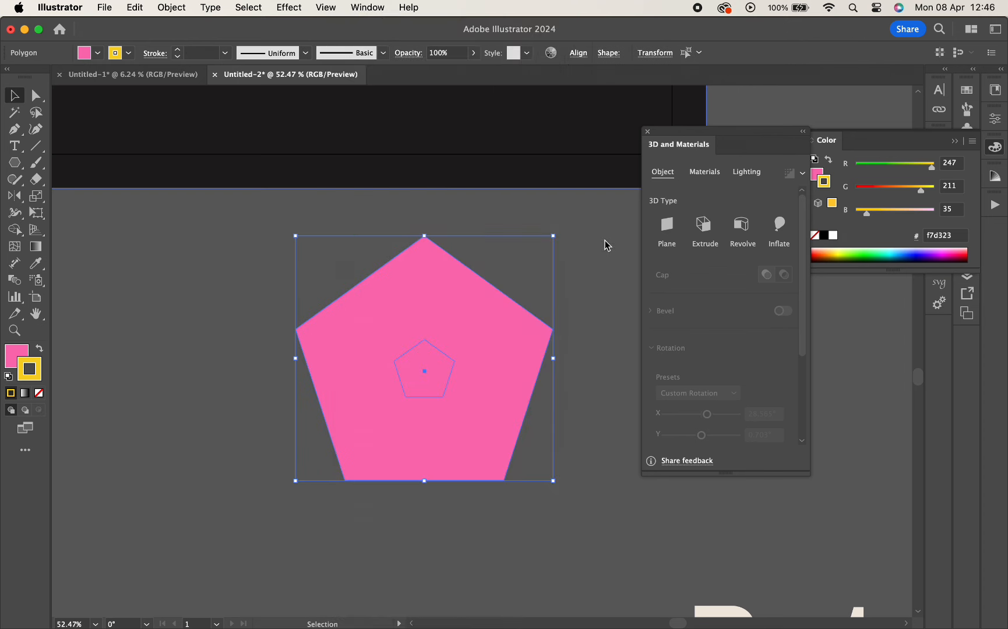
{"action": "key", "text": "shift+m"}
{"action": "left_click", "coordinate": [428, 365]}
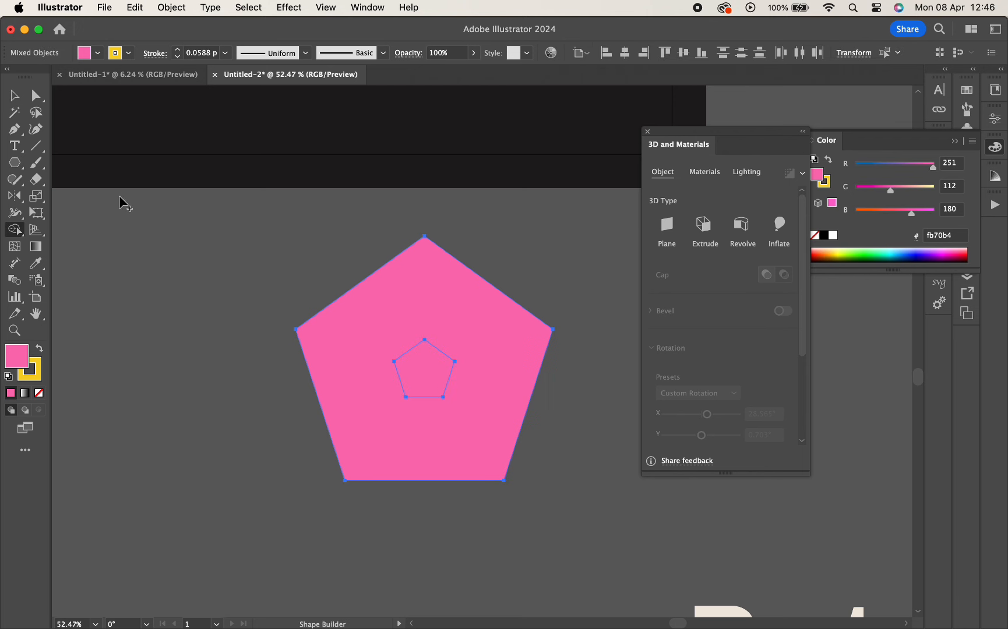
{"action": "left_click", "coordinate": [14, 95]}
{"action": "key", "text": "super+shift+a"}
{"action": "left_click_drag", "start_coordinate": [432, 373], "coordinate": [257, 427]}
{"action": "key", "text": "BackSpace"}
- Try shifting the pentagonal hole off centre inside the pink pentagon and undo the move
{"action": "double_click", "coordinate": [405, 362]}
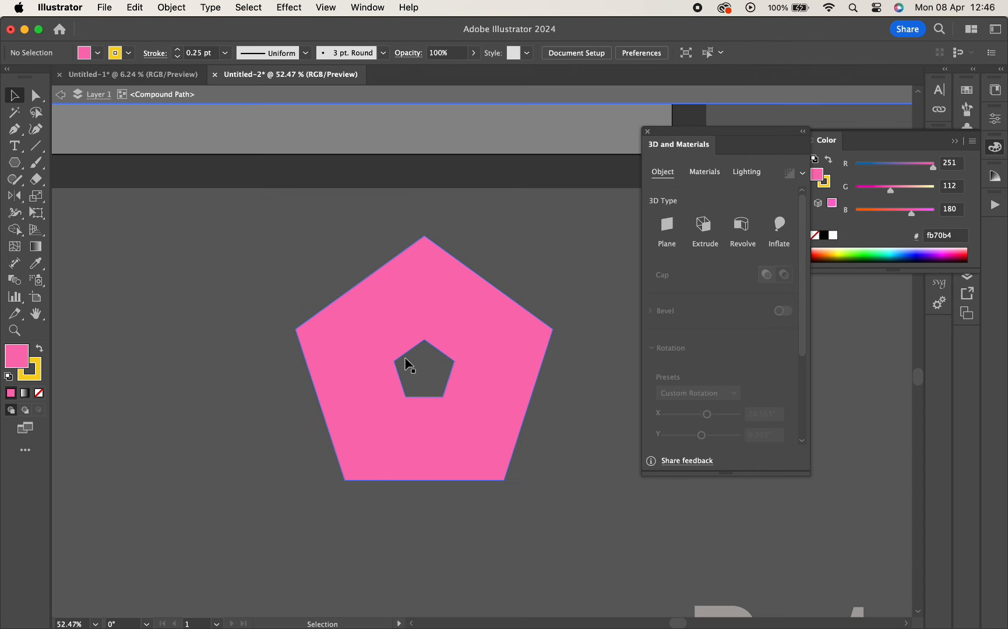
{"action": "mouse_move", "coordinate": [406, 355]}
{"action": "left_mouse_down"}
{"action": "mouse_move", "coordinate": [359, 381]}
{"action": "mouse_move", "coordinate": [354, 352]}
{"action": "mouse_move", "coordinate": [411, 367]}
{"action": "left_mouse_up"}
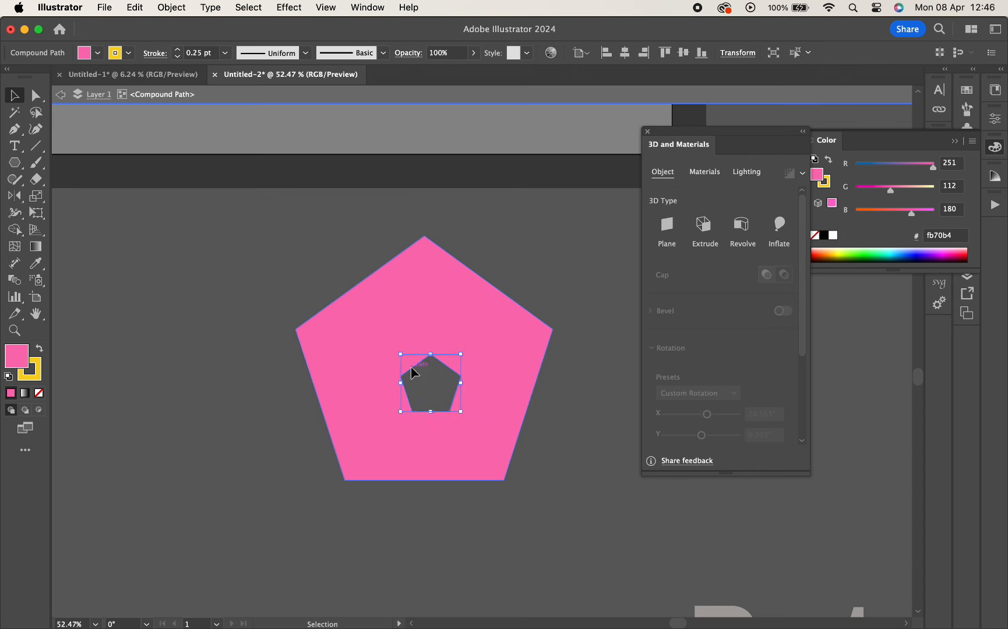
{"action": "key", "text": "super+z"}
{"action": "key", "text": "super+z"}
{"action": "double_click", "coordinate": [269, 376]}
{"action": "left_click", "coordinate": [333, 374]}
{"action": "key", "text": "super+z"}
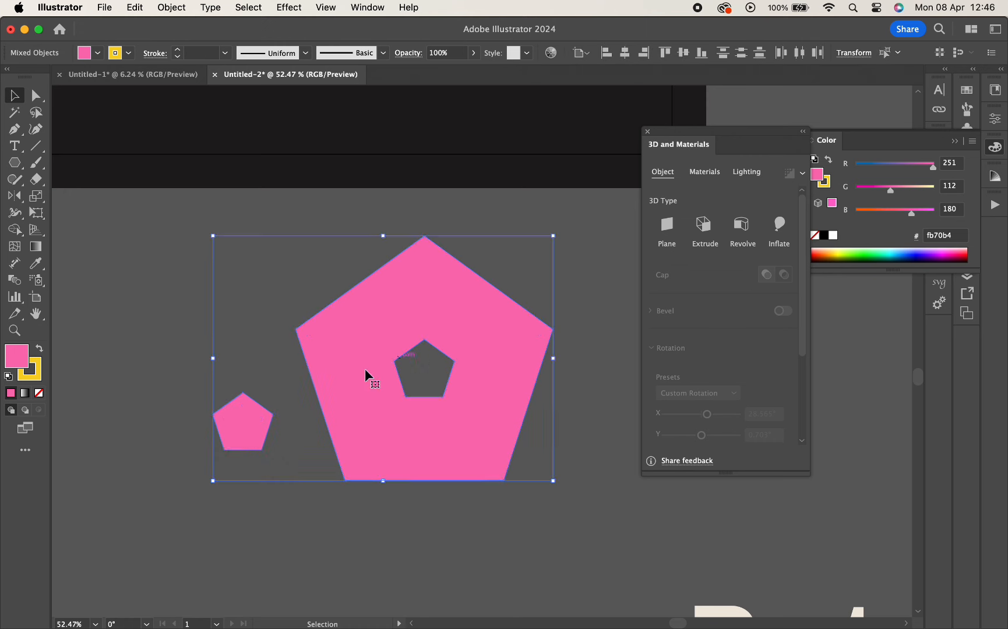
{"action": "key", "text": "super+shift+z"}
{"action": "left_click", "coordinate": [303, 398]}
{"action": "double_click", "coordinate": [405, 361]}
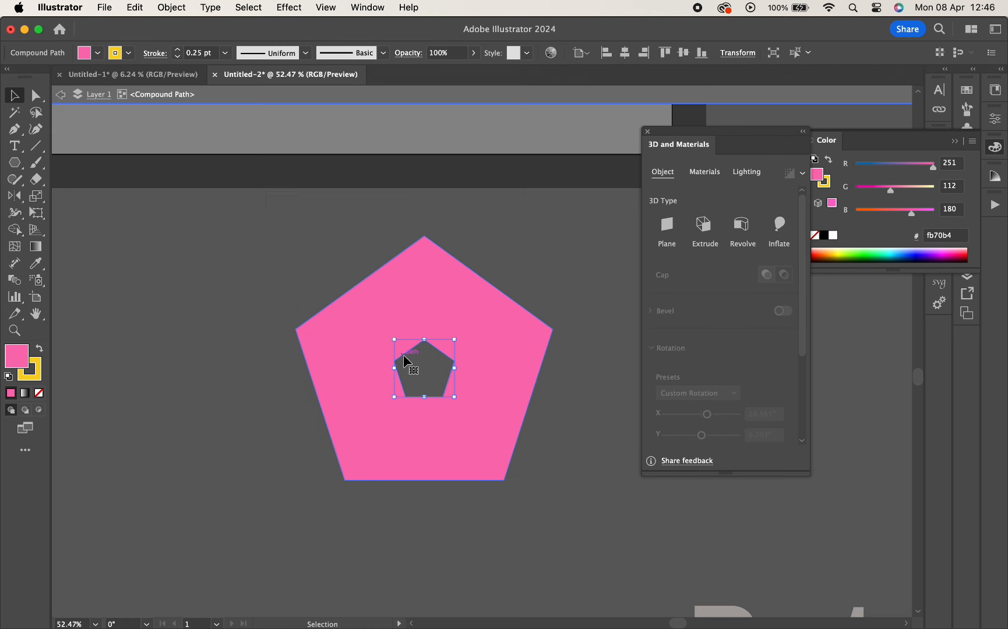
{"action": "double_click", "coordinate": [241, 299]}
- Extrude the pink pentagon with the hole in 3D with 50 px depth
{"action": "left_click", "coordinate": [450, 308]}
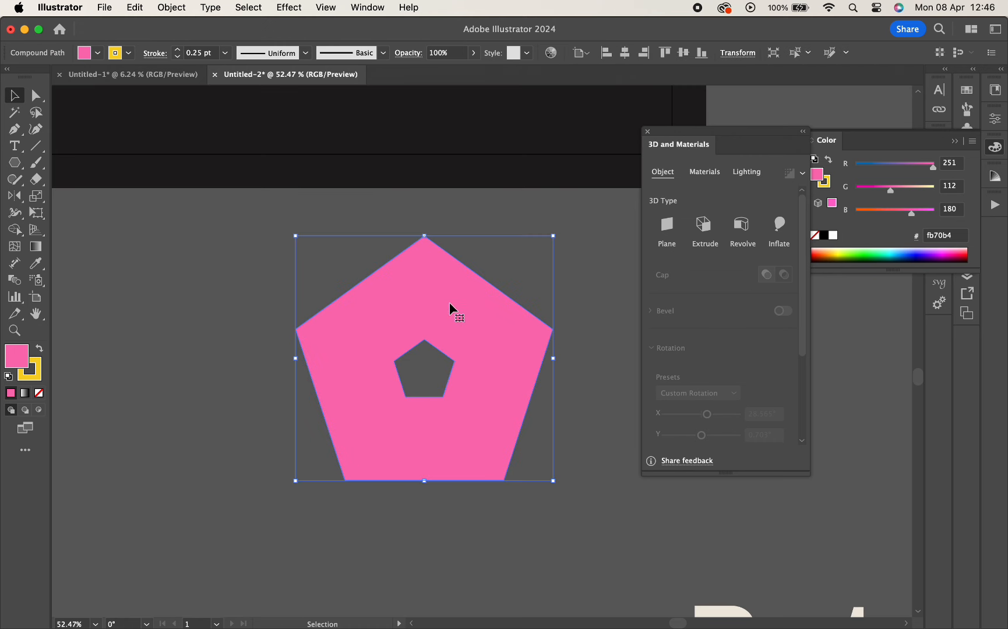
{"action": "left_click", "coordinate": [705, 228]}
{"action": "left_click", "coordinate": [576, 357]}
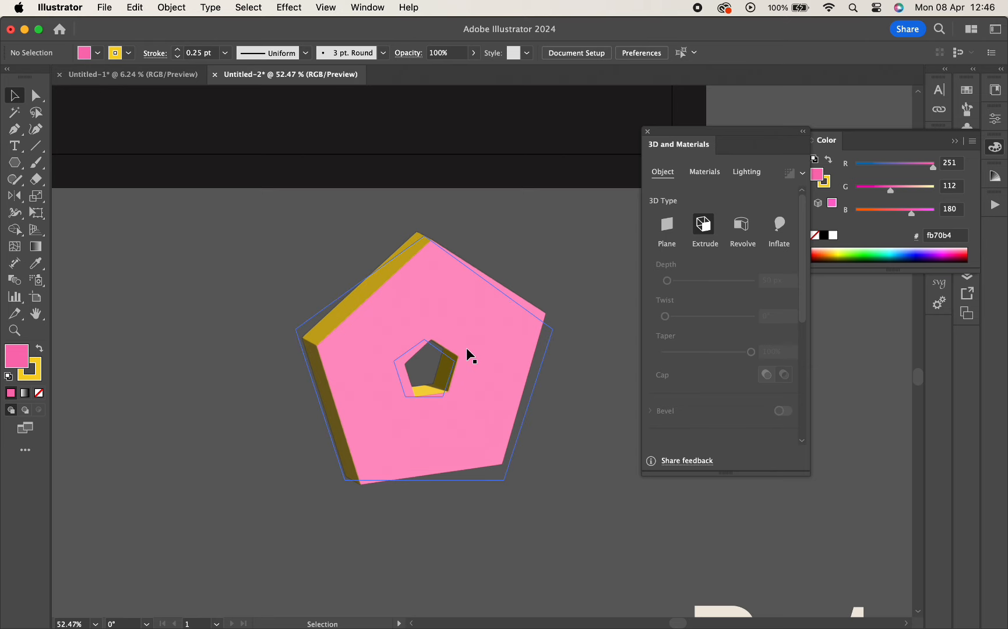
- Move the extruded pink pentagon onto the artboard beside the purple rectangle and scale it down slightly
{"action": "scroll", "coordinate": [466, 350], "scroll_direction": "down", "scroll_amount": 5}
{"action": "left_click_drag", "start_coordinate": [454, 417], "coordinate": [466, 278]}
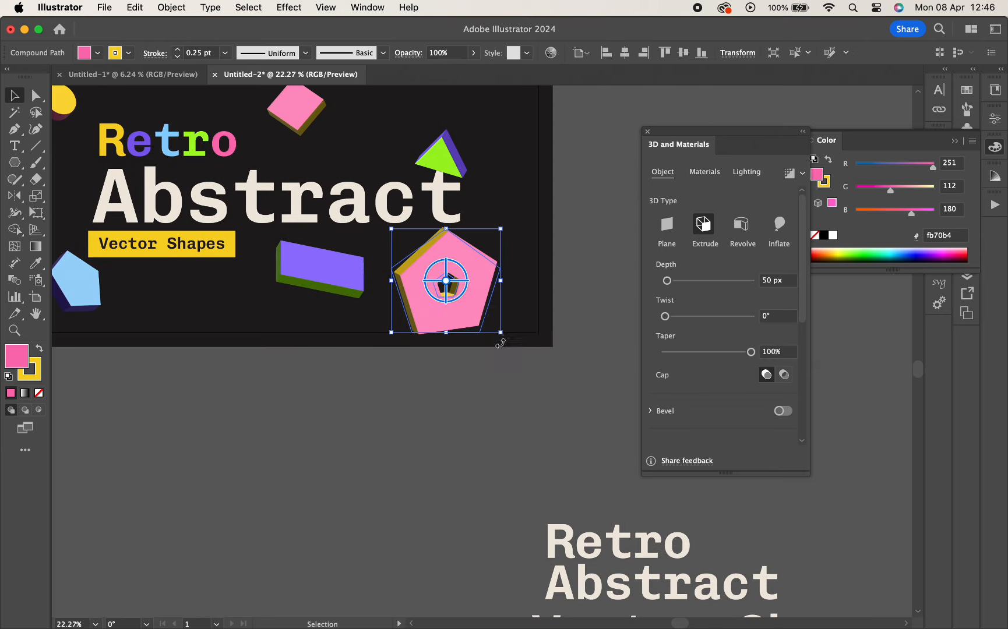
{"action": "mouse_move", "coordinate": [501, 333]}
{"action": "left_mouse_down"}
{"action": "mouse_move", "coordinate": [467, 308]}
{"action": "mouse_move", "coordinate": [487, 319]}
{"action": "left_mouse_up"}
{"action": "left_click", "coordinate": [491, 243]}
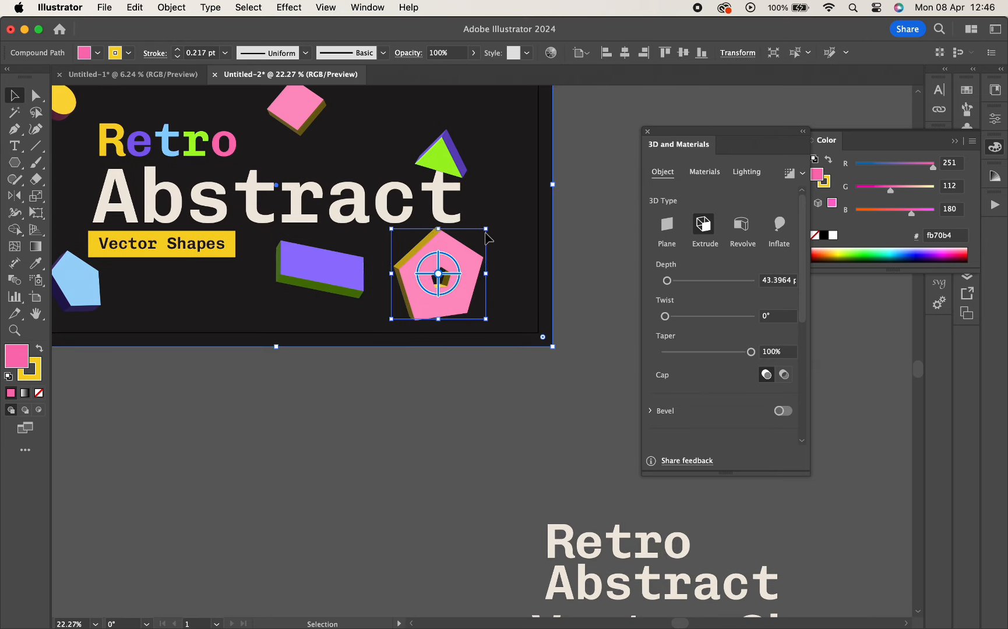
- Rotate the holed pentagon in 3D to show its yellow right side, and fit it smaller near the artboard's lower-right corner
{"action": "left_click", "coordinate": [448, 281]}
{"action": "left_click_drag", "start_coordinate": [439, 265], "coordinate": [510, 249]}
{"action": "left_click", "coordinate": [579, 231]}
{"action": "scroll", "coordinate": [578, 231], "scroll_direction": "up", "scroll_amount": 3}
{"action": "scroll", "coordinate": [579, 232], "scroll_direction": "left", "scroll_amount": 2}
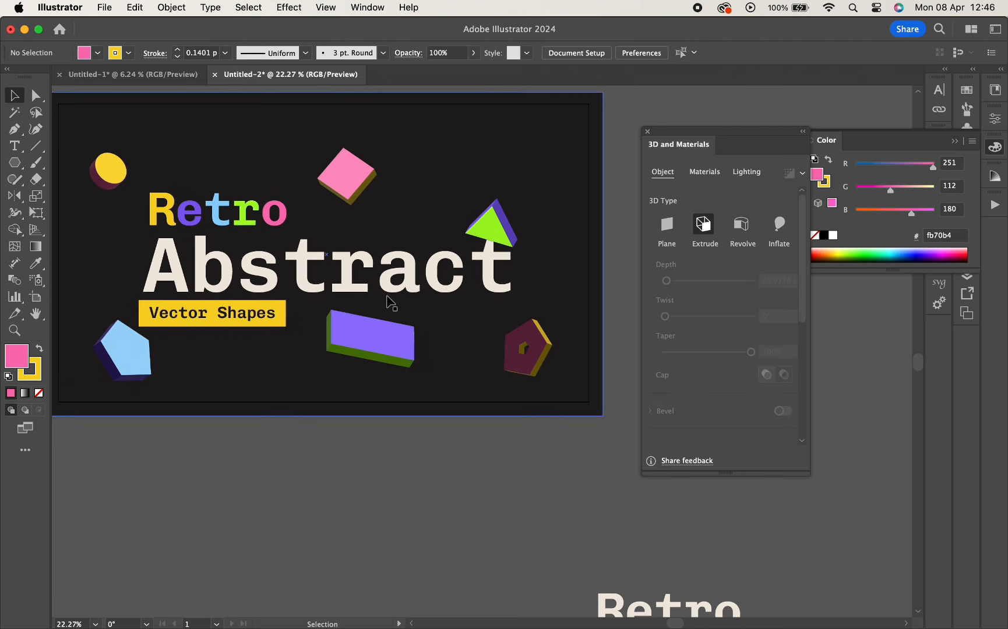
- Isolate the extruded purple rectangle and draw a small tilted purple pentagon on its front face
{"action": "left_click", "coordinate": [370, 338]}
{"action": "double_click", "coordinate": [341, 321]}
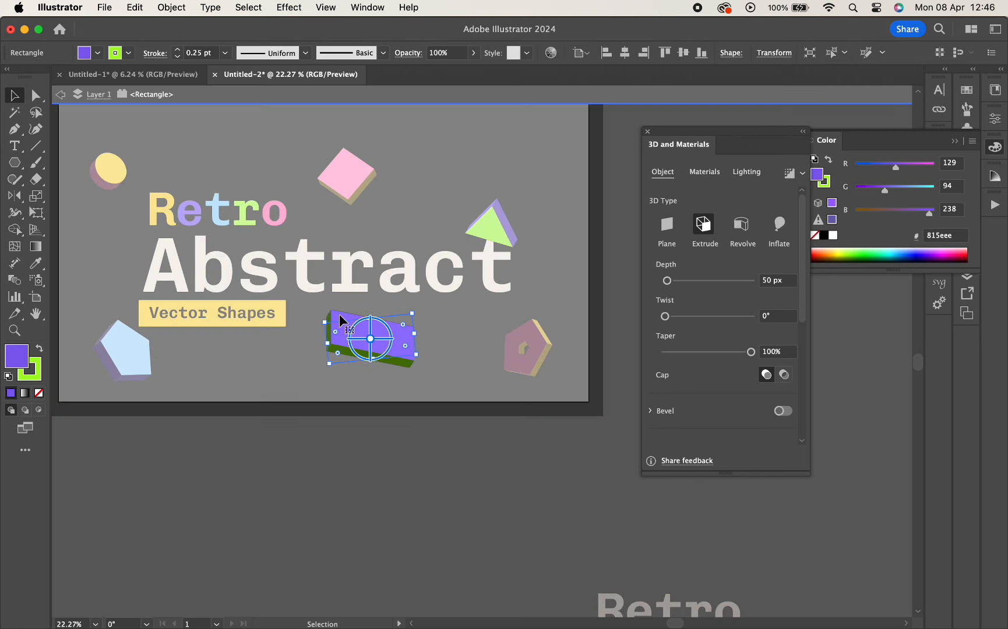
{"action": "scroll", "coordinate": [338, 318], "scroll_direction": "up", "scroll_amount": 6}
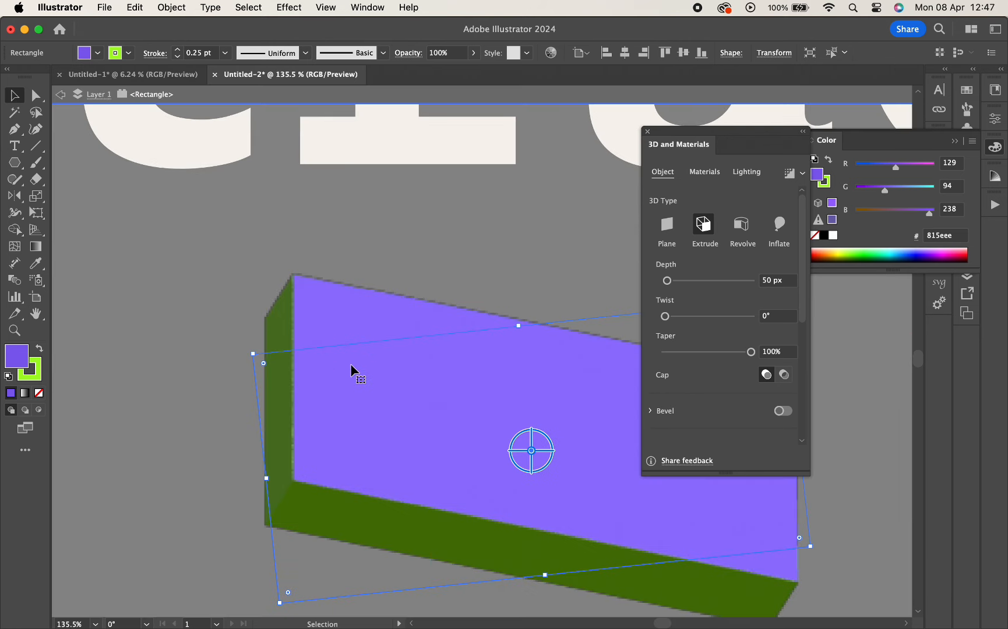
{"action": "right_click", "coordinate": [350, 364]}
{"action": "left_click", "coordinate": [336, 372]}
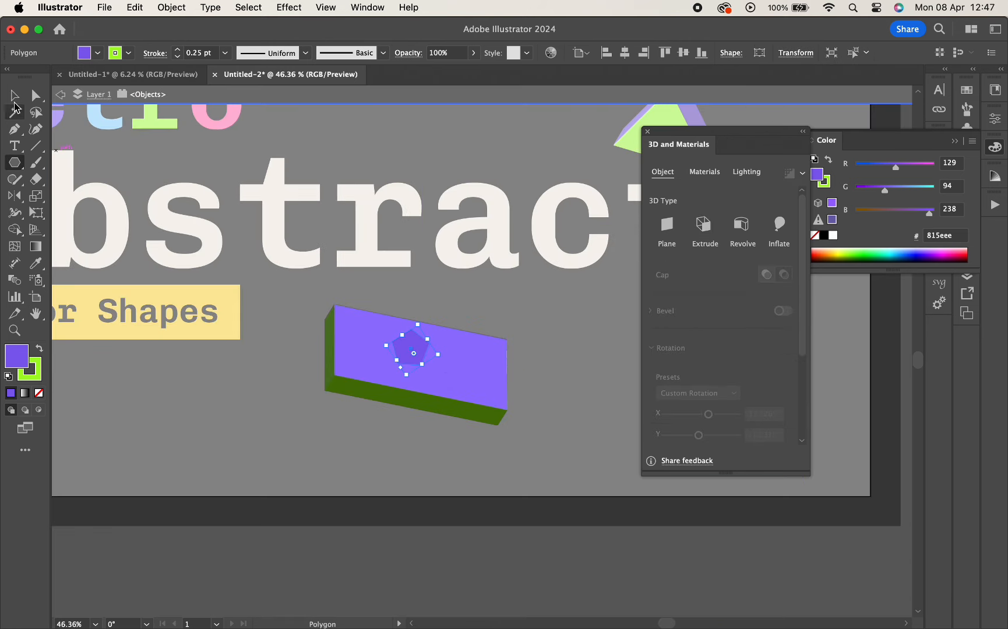
- Select the purple rectangle together with the small pentagon and cut the pentagon out of it with Shape Builder
{"action": "left_click", "coordinate": [15, 100]}
{"action": "left_click", "coordinate": [420, 355]}
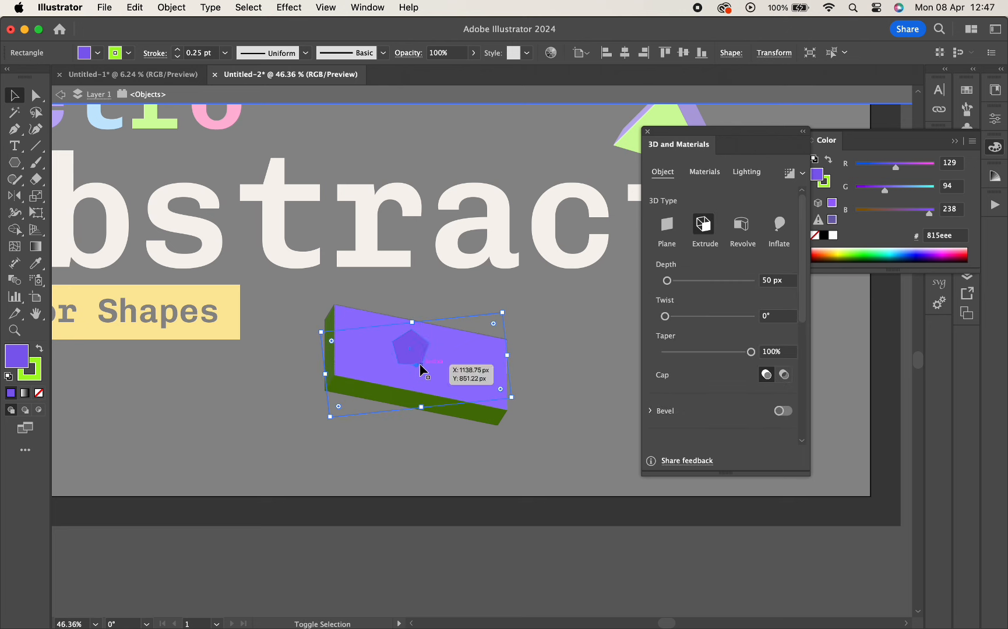
{"action": "key", "text": "shift+m"}
{"action": "left_click", "coordinate": [418, 350]}
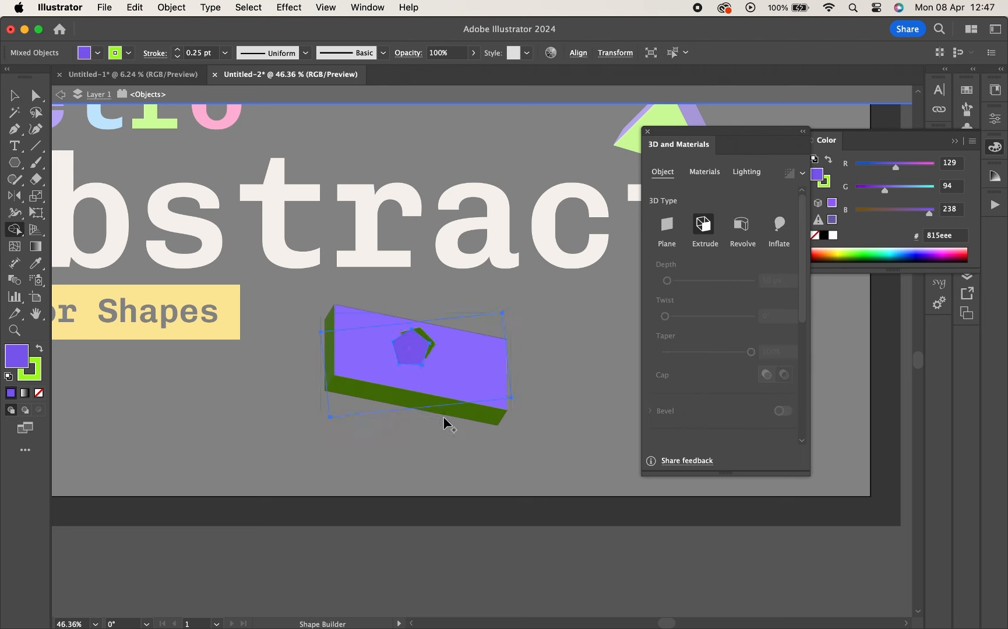
- Move the leftover small purple pentagon off the hole in the extruded rectangle and delete it
{"action": "left_click", "coordinate": [16, 97]}
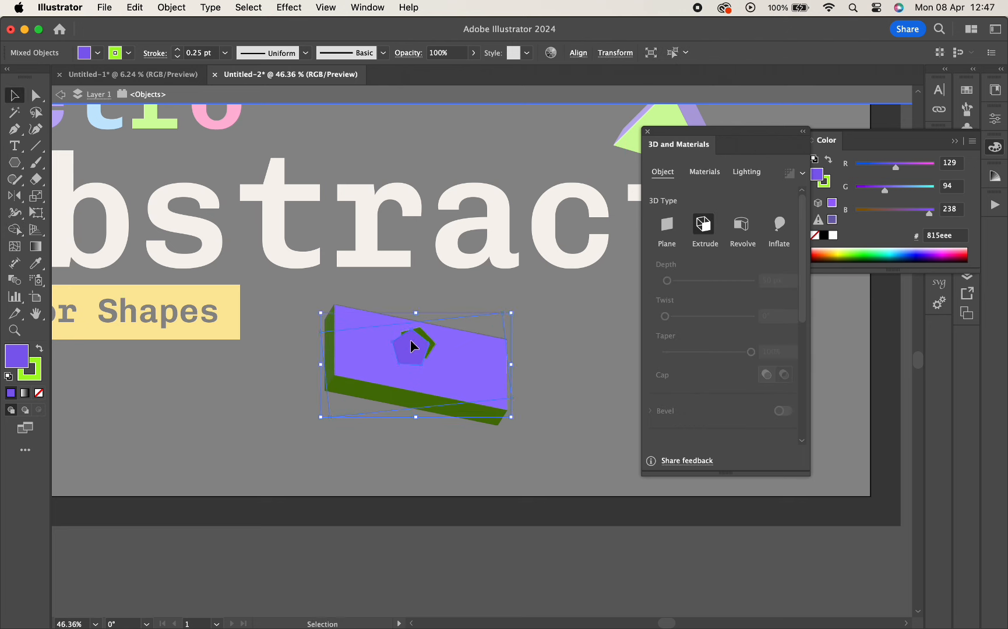
{"action": "left_click_drag", "start_coordinate": [410, 345], "coordinate": [430, 361]}
{"action": "key", "text": "Return"}
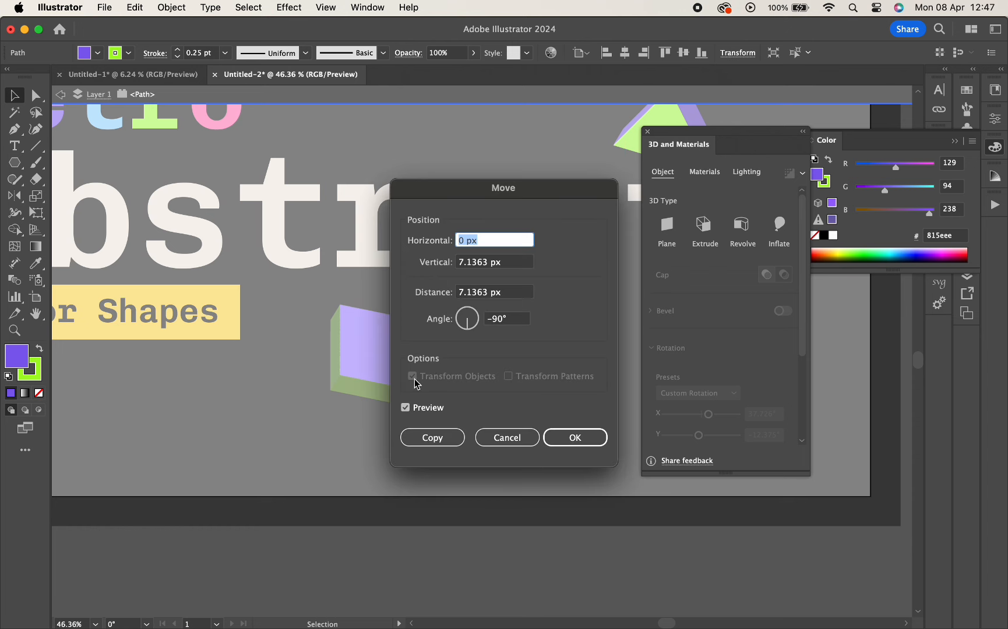
{"action": "left_click", "coordinate": [577, 441]}
{"action": "double_click", "coordinate": [520, 588]}
{"action": "left_click", "coordinate": [420, 375]}
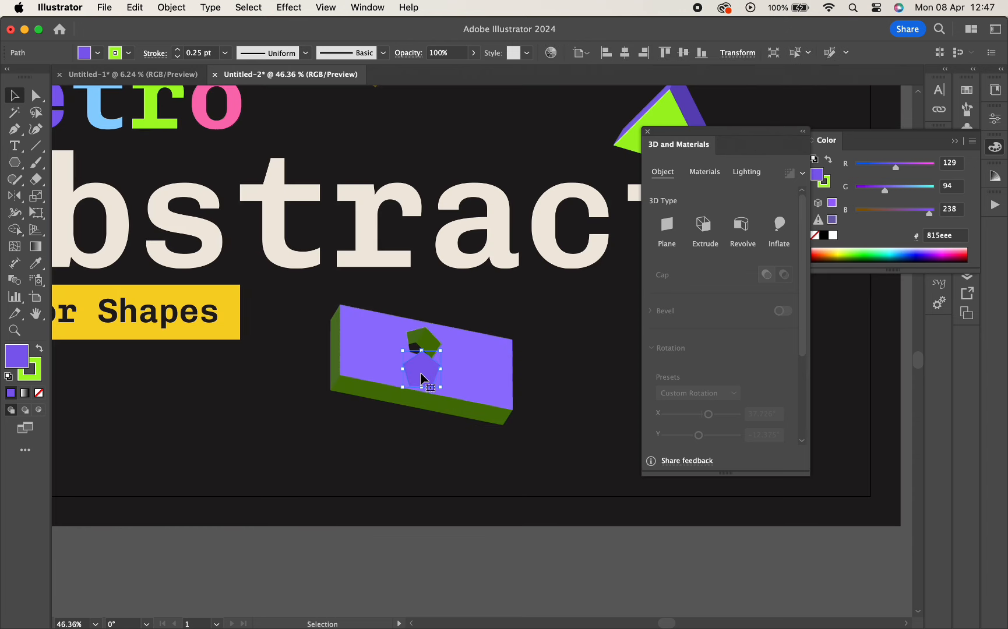
{"action": "key", "text": "BackSpace"}
- Isolate the purple rectangle's compound path and move its pentagon hole to the middle of the front face
{"action": "double_click", "coordinate": [439, 342]}
{"action": "left_click_drag", "start_coordinate": [438, 343], "coordinate": [437, 358]}
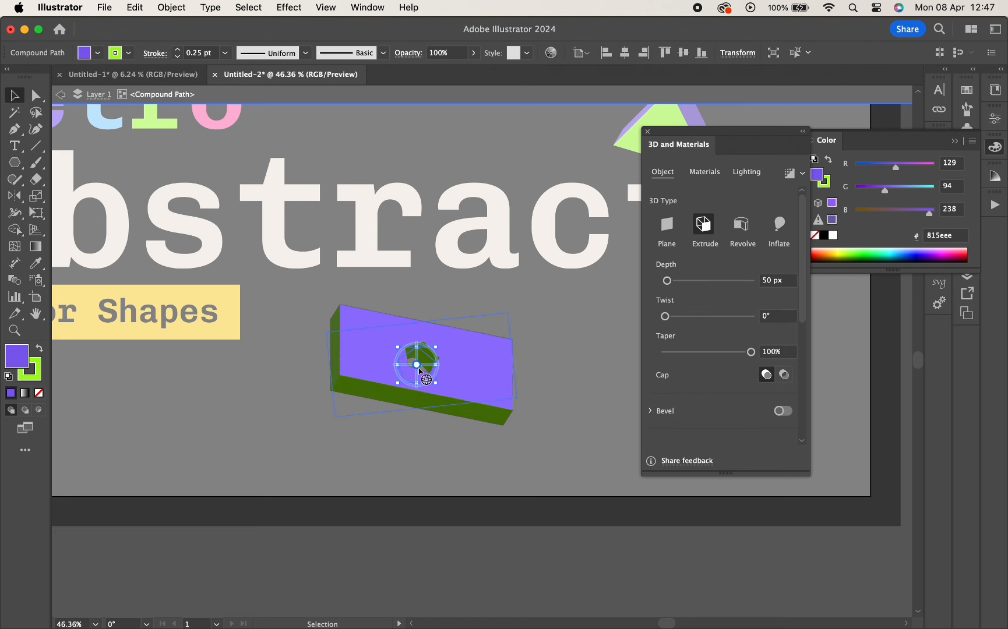
{"action": "double_click", "coordinate": [414, 531]}
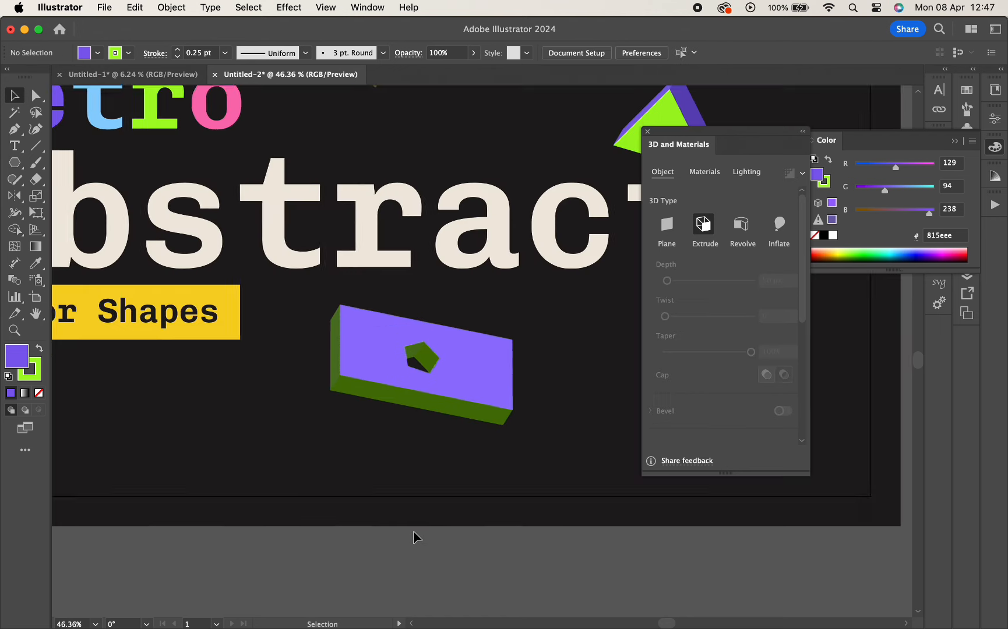
- Apply the Diffuse lighting preset to the extruded pink square above the lettering
{"action": "scroll", "coordinate": [414, 531], "scroll_direction": "down", "scroll_amount": 3}
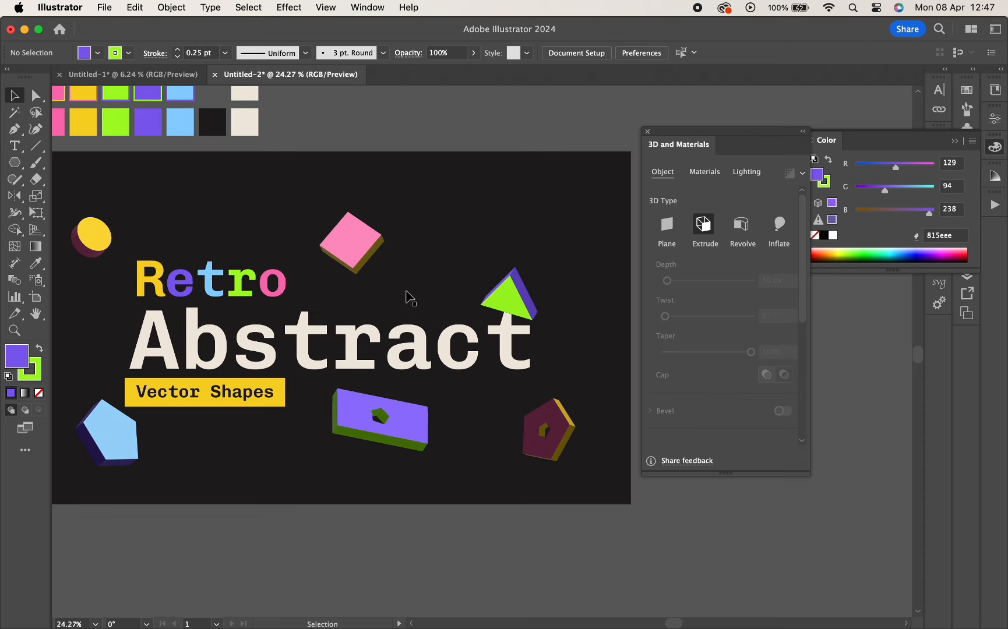
{"action": "left_click", "coordinate": [365, 240]}
{"action": "scroll", "coordinate": [365, 241], "scroll_direction": "up", "scroll_amount": 2}
{"action": "scroll", "coordinate": [360, 236], "scroll_direction": "up", "scroll_amount": 5}
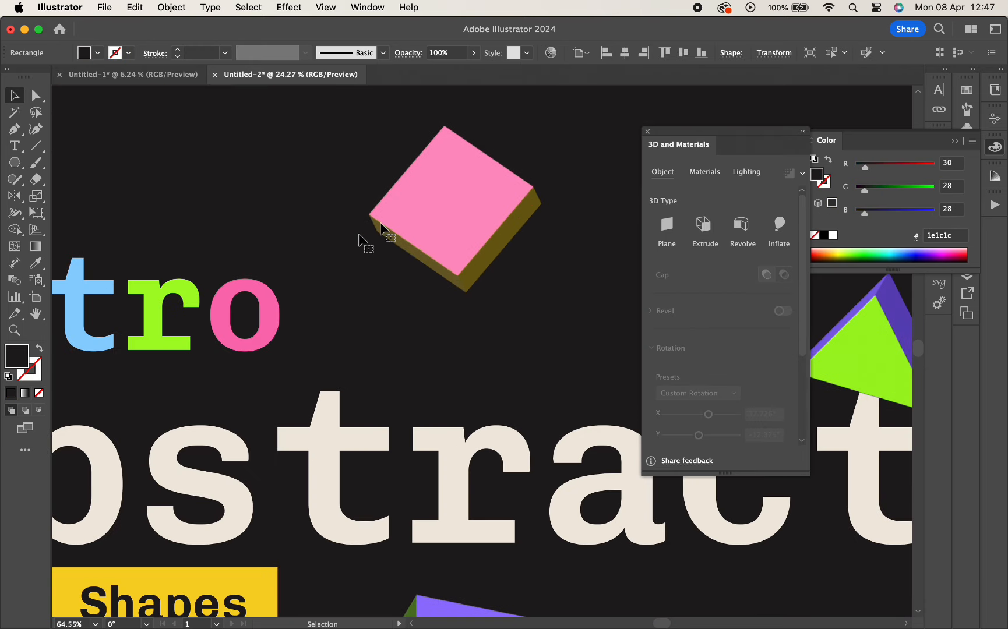
{"action": "scroll", "coordinate": [461, 192], "scroll_direction": "up", "scroll_amount": 3}
{"action": "scroll", "coordinate": [416, 261], "scroll_direction": "down", "scroll_amount": 1}
{"action": "left_click", "coordinate": [427, 263]}
{"action": "scroll", "coordinate": [447, 269], "scroll_direction": "down", "scroll_amount": 4}
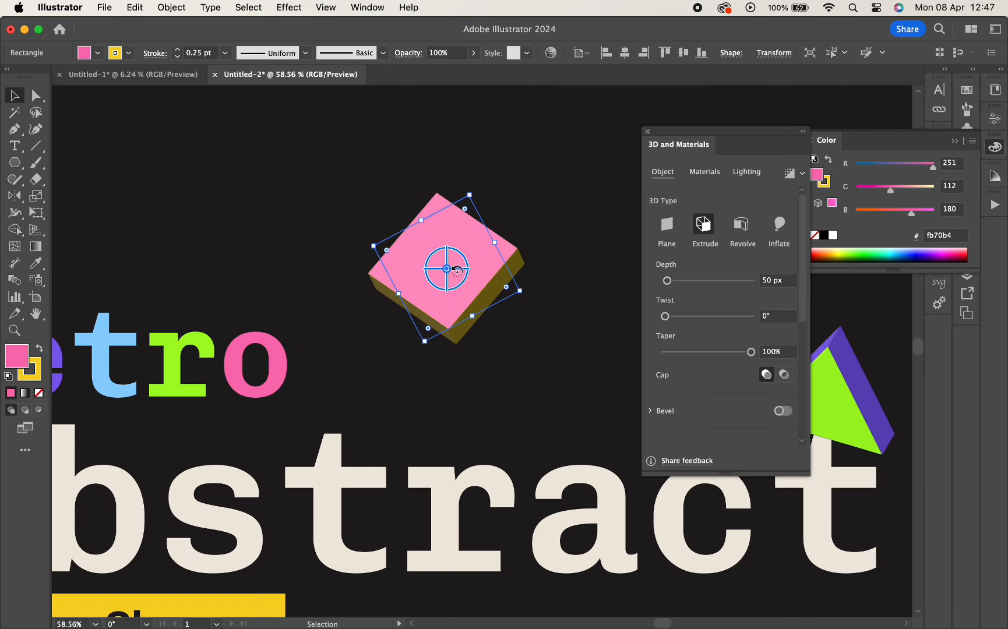
{"action": "left_click", "coordinate": [744, 177]}
{"action": "scroll", "coordinate": [726, 260], "scroll_direction": "down", "scroll_amount": 2}
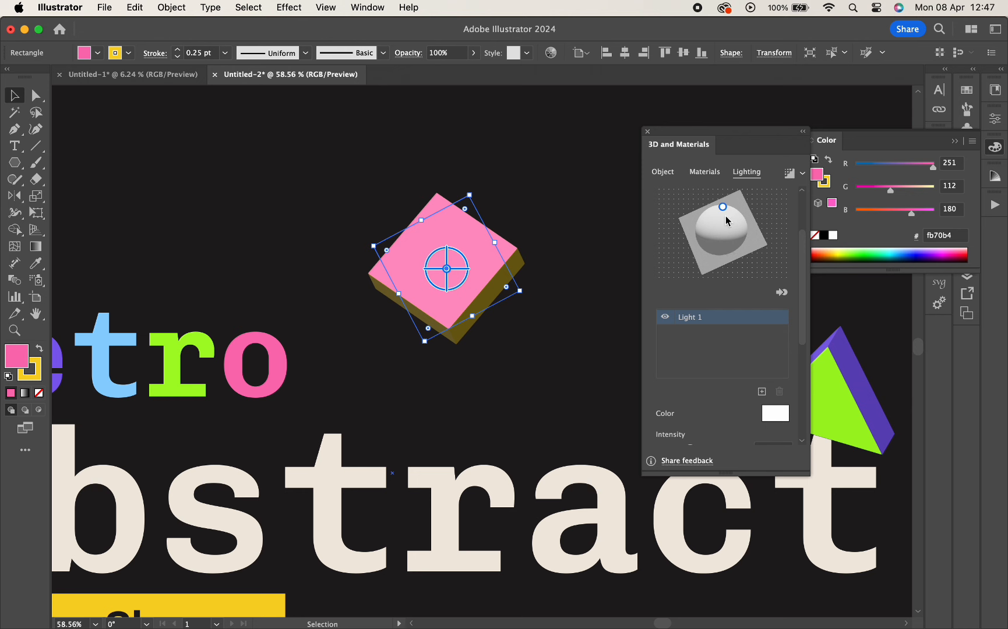
{"action": "scroll", "coordinate": [808, 256], "scroll_direction": "up", "scroll_amount": 2}
{"action": "left_click", "coordinate": [705, 224]}
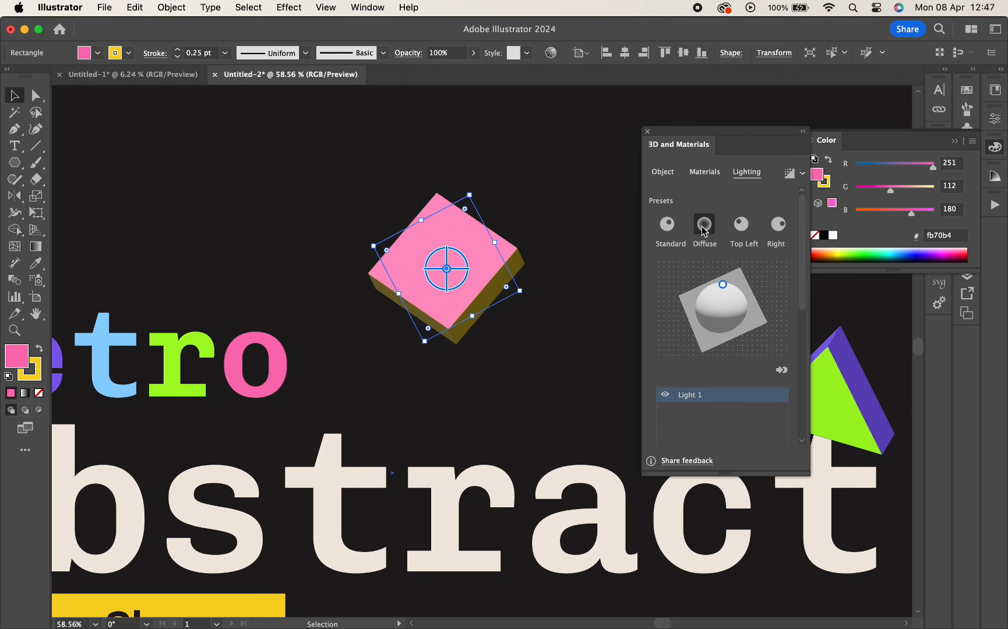
- Set the pink square's extrusion depth to 263 px and twist the extrusion
{"action": "scroll", "coordinate": [517, 376], "scroll_direction": "down", "scroll_amount": 3}
{"action": "scroll", "coordinate": [517, 376], "scroll_direction": "right", "scroll_amount": 2}
{"action": "scroll", "coordinate": [518, 376], "scroll_direction": "right", "scroll_amount": 3}
{"action": "scroll", "coordinate": [518, 376], "scroll_direction": "down", "scroll_amount": 1}
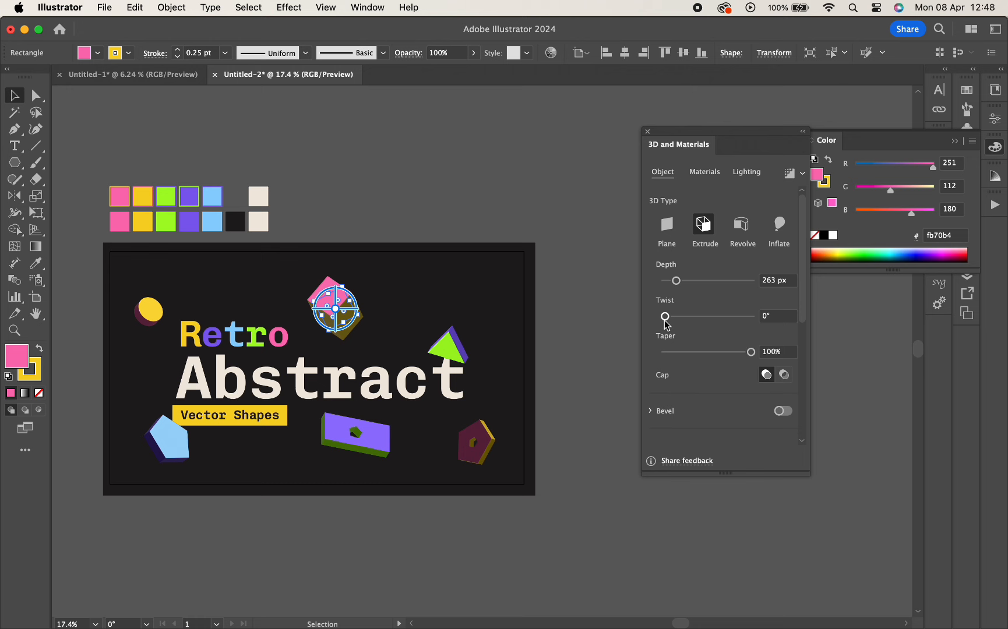
{"action": "left_click_drag", "start_coordinate": [665, 316], "coordinate": [683, 316]}
{"action": "left_click", "coordinate": [552, 223]}
- Set the yellow circle's extrusion depth to 353 px and its twist to 97°
{"action": "left_click", "coordinate": [149, 310]}
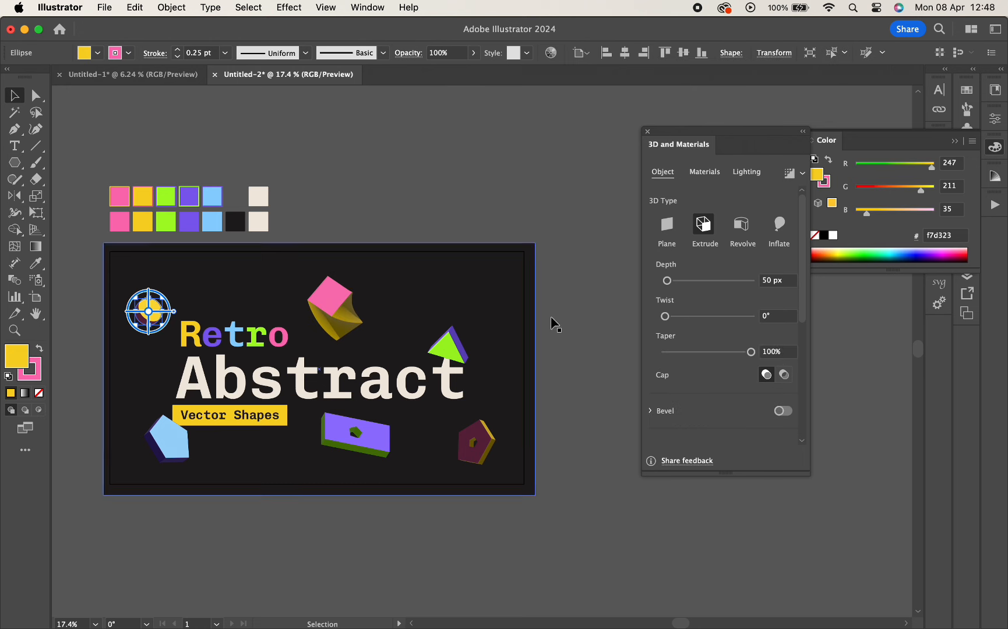
{"action": "left_click_drag", "start_coordinate": [679, 283], "coordinate": [688, 325]}
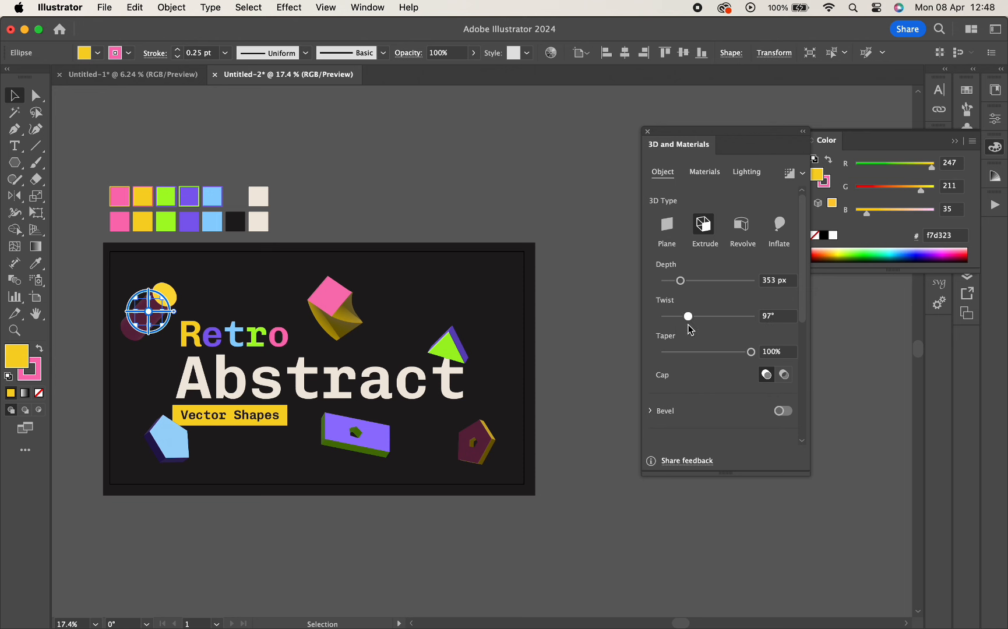
- Twist and deepen the blue pentagon's extrusion, and adjust its placement beneath the yellow label
{"action": "left_click", "coordinate": [170, 448]}
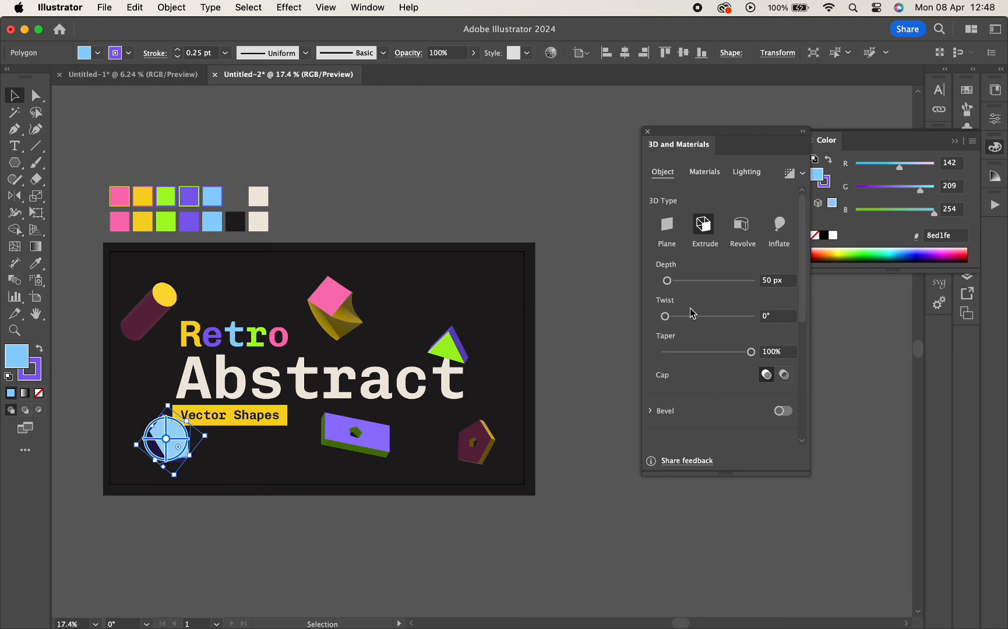
{"action": "left_click_drag", "start_coordinate": [672, 321], "coordinate": [685, 325]}
{"action": "left_click_drag", "start_coordinate": [669, 281], "coordinate": [683, 281]}
{"action": "left_click_drag", "start_coordinate": [175, 431], "coordinate": [157, 453]}
- Extrude the green triangle 328 px deep with a strong twist, and reposition it clear of the "Abstract" lettering
{"action": "left_click", "coordinate": [449, 345]}
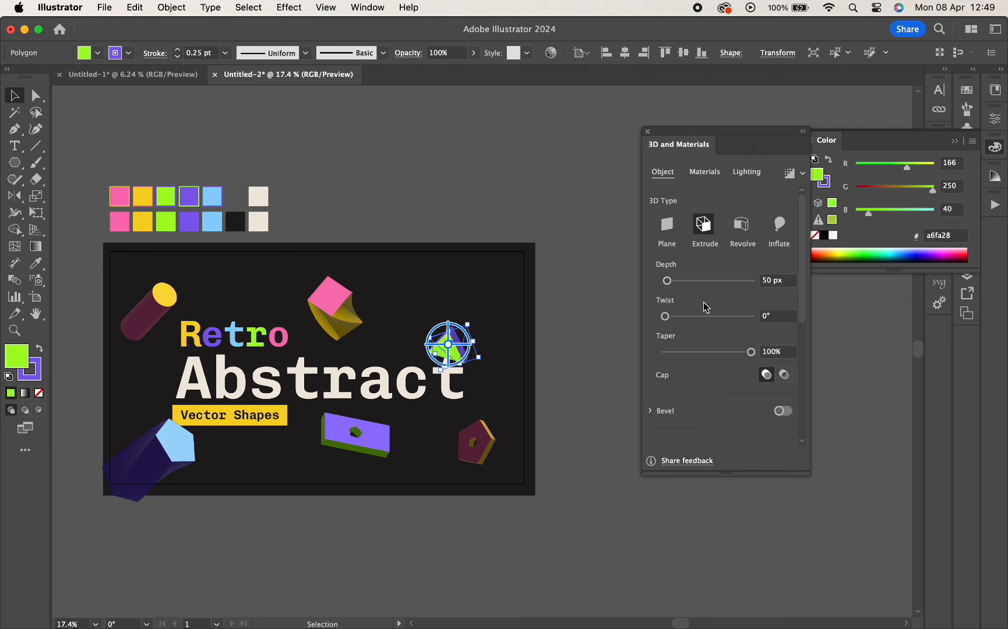
{"action": "left_click_drag", "start_coordinate": [668, 281], "coordinate": [697, 317]}
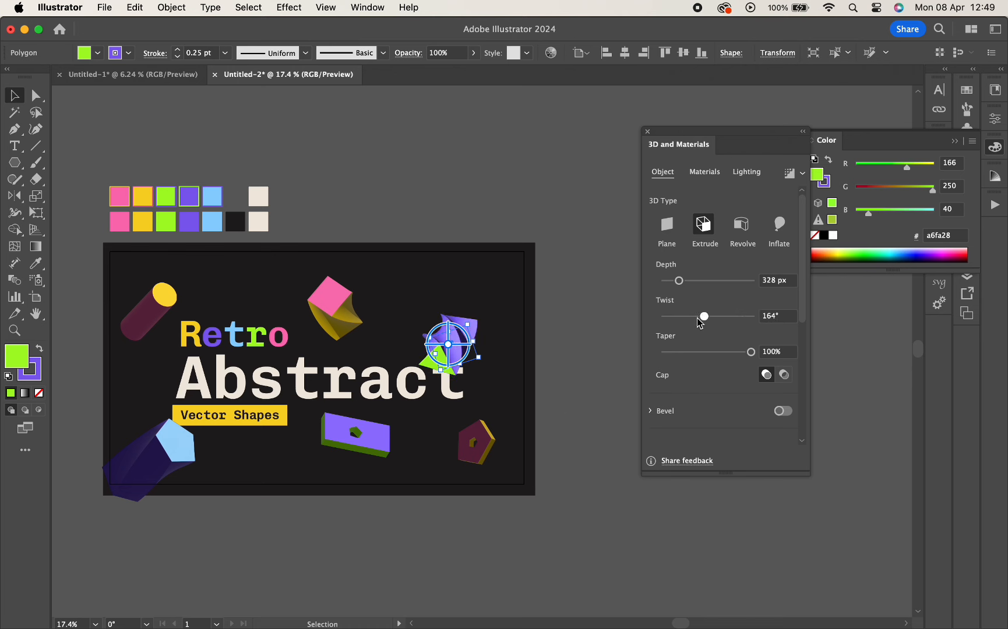
{"action": "left_click", "coordinate": [556, 395]}
{"action": "left_click_drag", "start_coordinate": [474, 343], "coordinate": [497, 373]}
{"action": "left_click", "coordinate": [576, 362]}
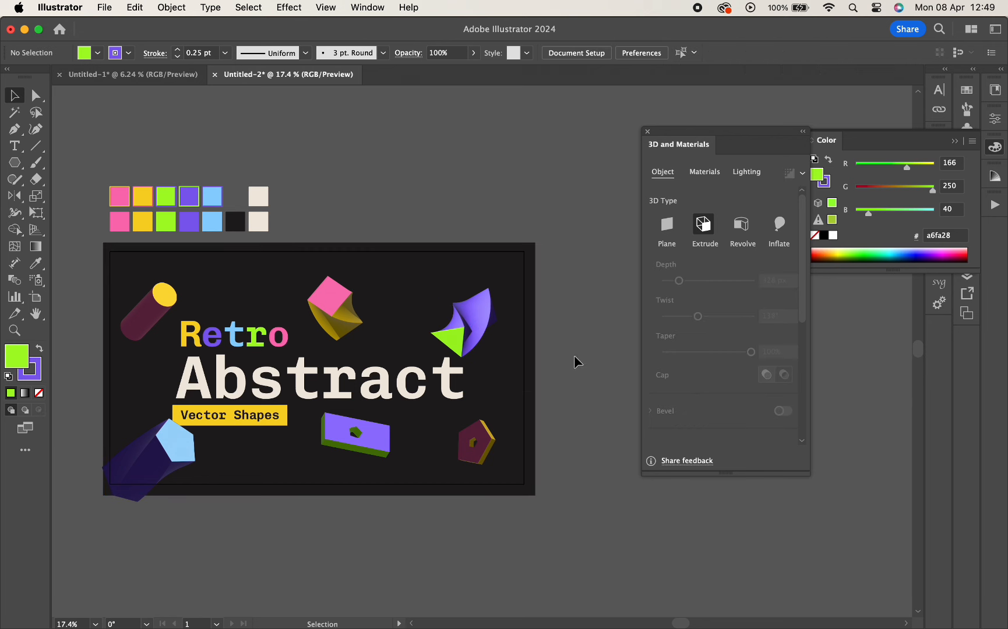
- Deepen and twist the extrusion of the holed pink pentagon near the artboard's lower-right corner
{"action": "left_click", "coordinate": [479, 422]}
{"action": "left_click_drag", "start_coordinate": [666, 281], "coordinate": [708, 317]}
{"action": "left_click", "coordinate": [580, 500]}
- Extrude the holed purple rectangle 408 px deep with a 152° twist, and move it down below the "Abstract" lettering
{"action": "left_click", "coordinate": [362, 443]}
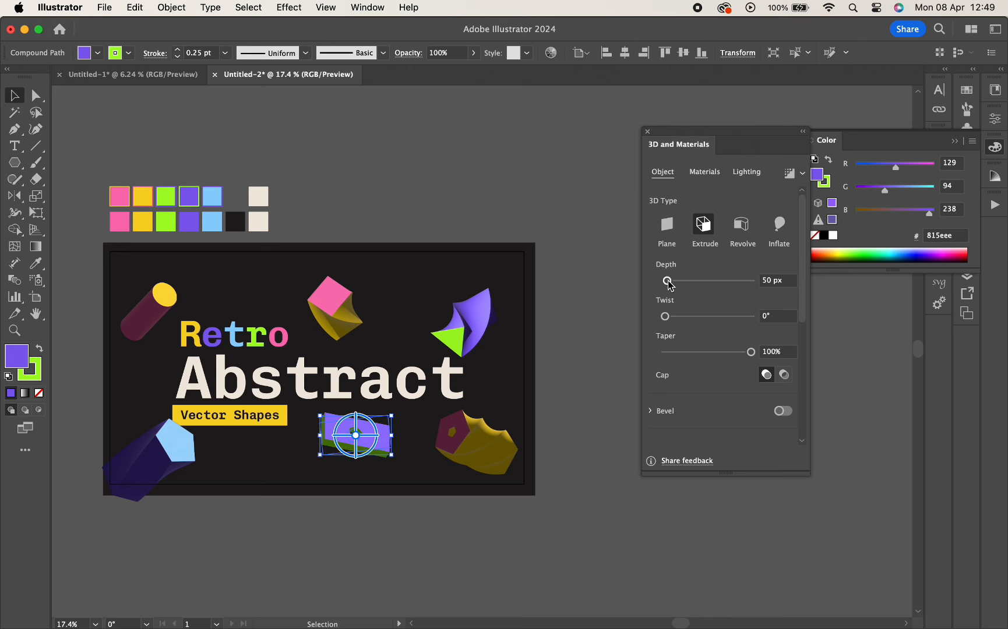
{"action": "left_click_drag", "start_coordinate": [668, 281], "coordinate": [706, 335]}
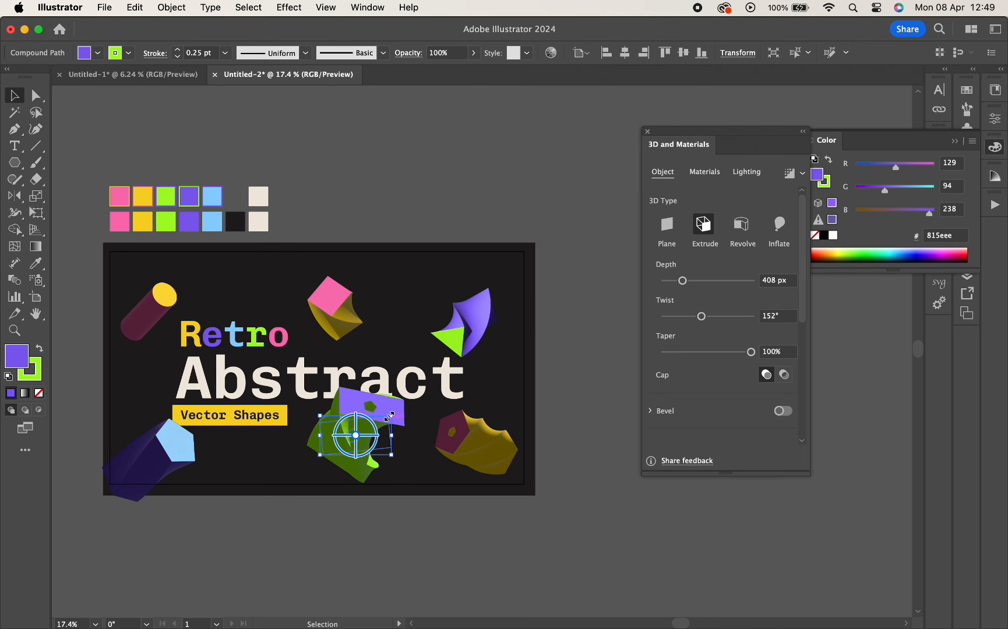
{"action": "left_click", "coordinate": [432, 572]}
{"action": "left_click_drag", "start_coordinate": [379, 425], "coordinate": [375, 453]}
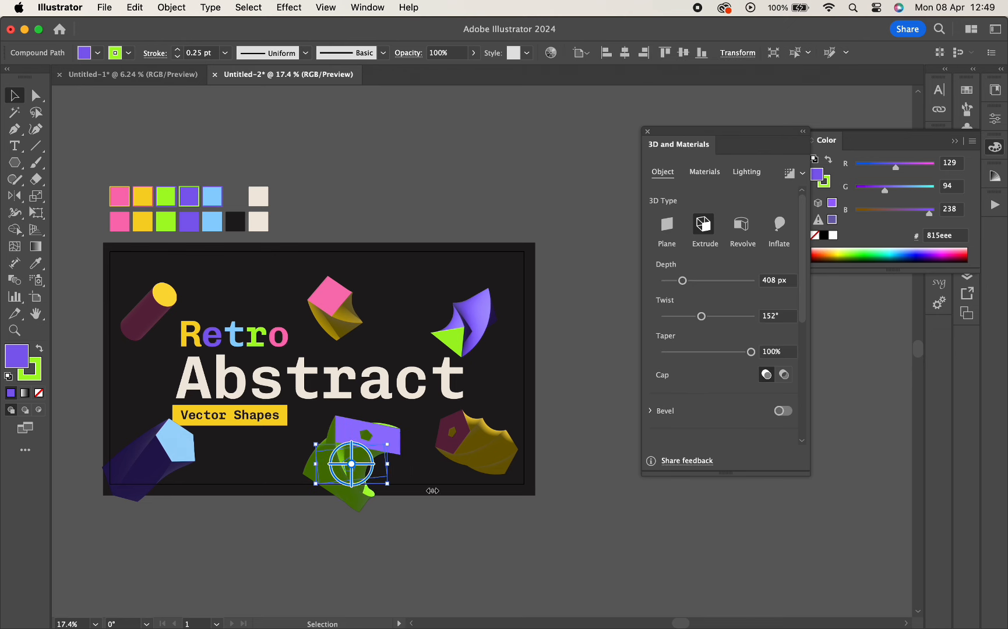
{"action": "left_click", "coordinate": [477, 529]}
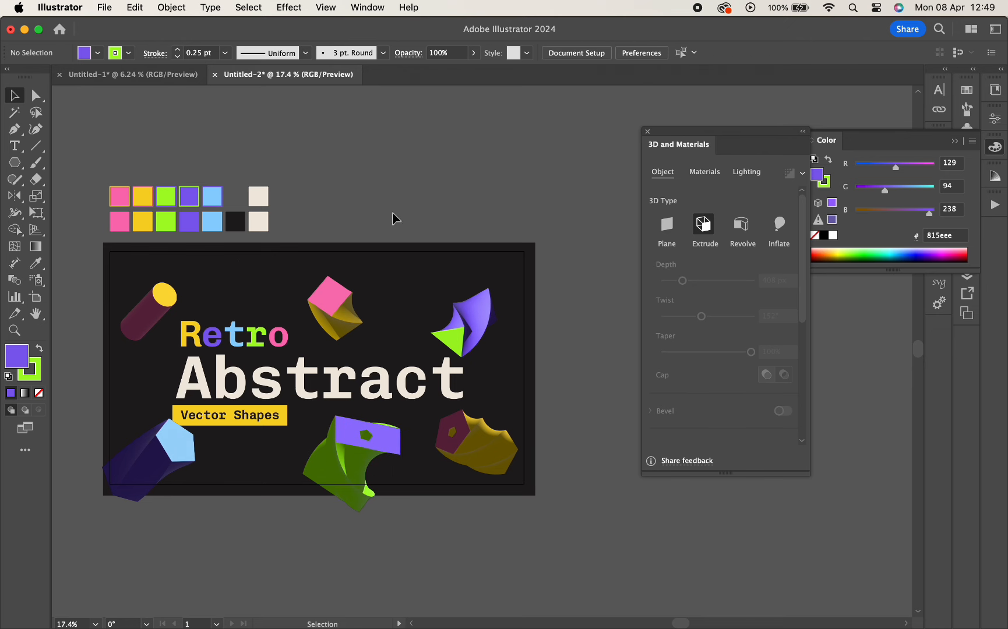
- Rotate the yellow-capped cylinder in 3D so it lies flatter above the word "Retro"
{"action": "left_click", "coordinate": [164, 295]}
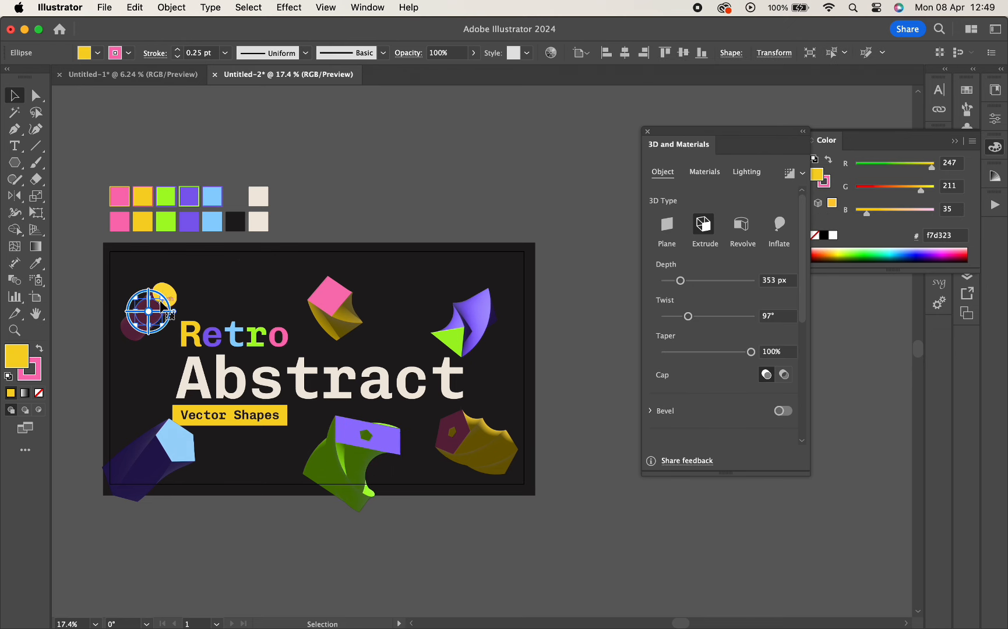
{"action": "left_click_drag", "start_coordinate": [166, 312], "coordinate": [207, 338]}
{"action": "left_click", "coordinate": [258, 221]}
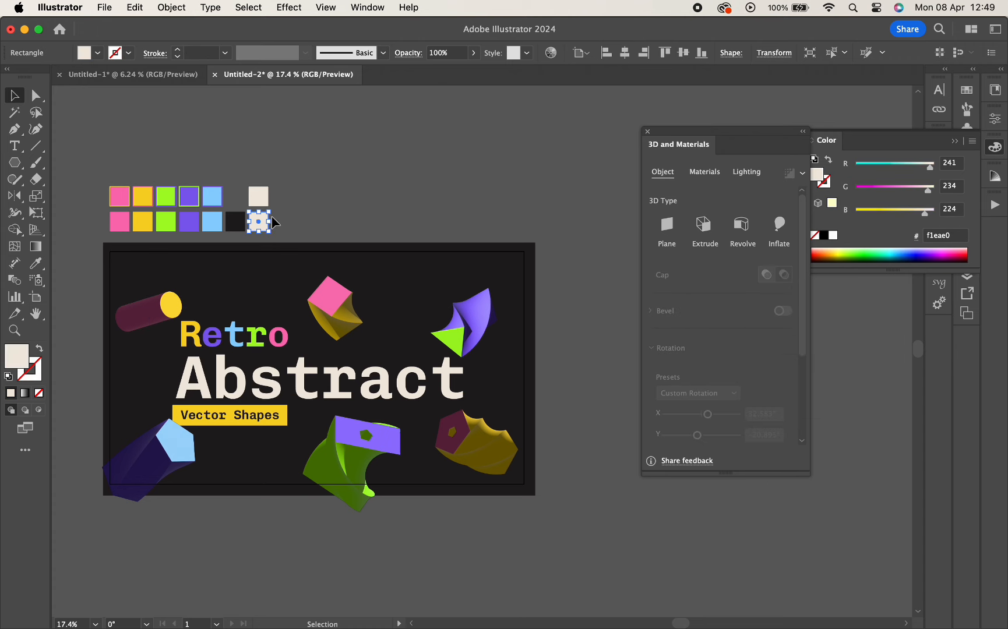
{"action": "left_click", "coordinate": [376, 211]}
- Close the 3D and Materials panel and collapse the Color panel to show the whole title graphic unobstructed
{"action": "scroll", "coordinate": [376, 211], "scroll_direction": "left", "scroll_amount": 3}
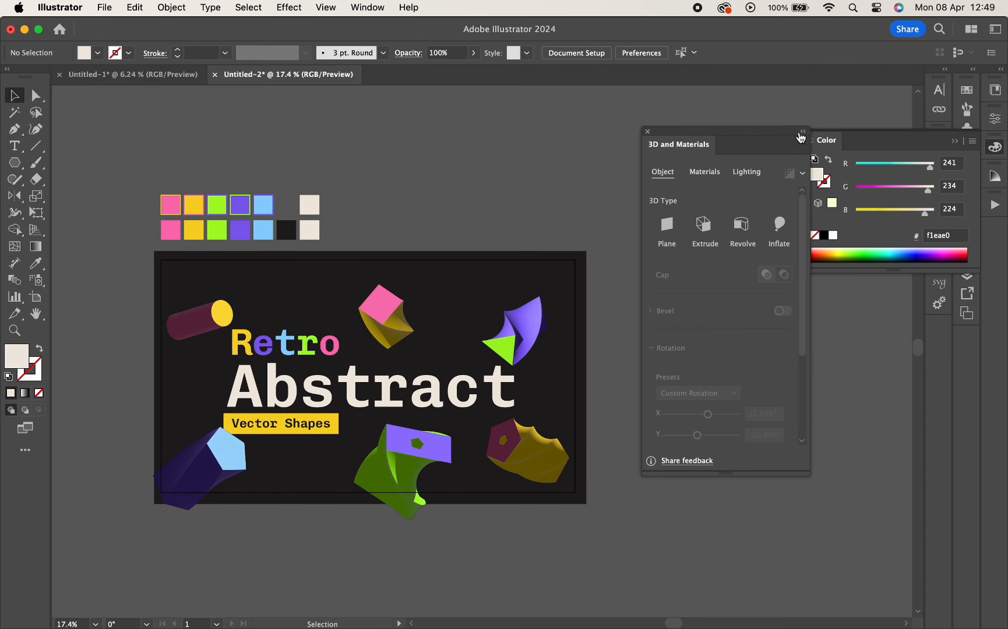
{"action": "left_click", "coordinate": [648, 132]}
{"action": "scroll", "coordinate": [532, 337], "scroll_direction": "left", "scroll_amount": 4}
{"action": "scroll", "coordinate": [532, 337], "scroll_direction": "up", "scroll_amount": 5}
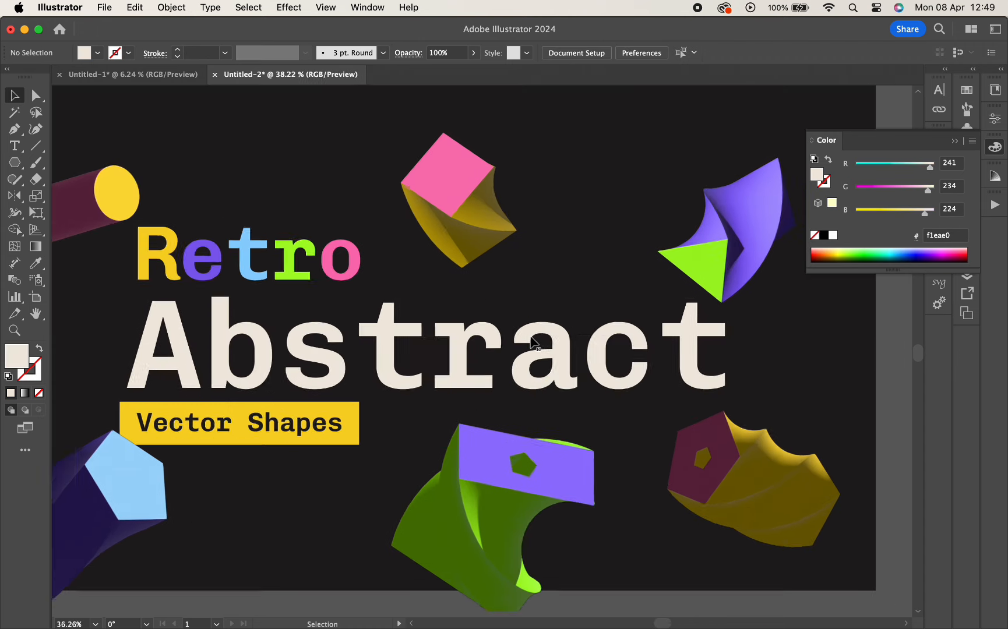
{"action": "scroll", "coordinate": [531, 337], "scroll_direction": "down", "scroll_amount": 1}
{"action": "scroll", "coordinate": [531, 336], "scroll_direction": "left", "scroll_amount": 1}
{"action": "left_click", "coordinate": [954, 141]}
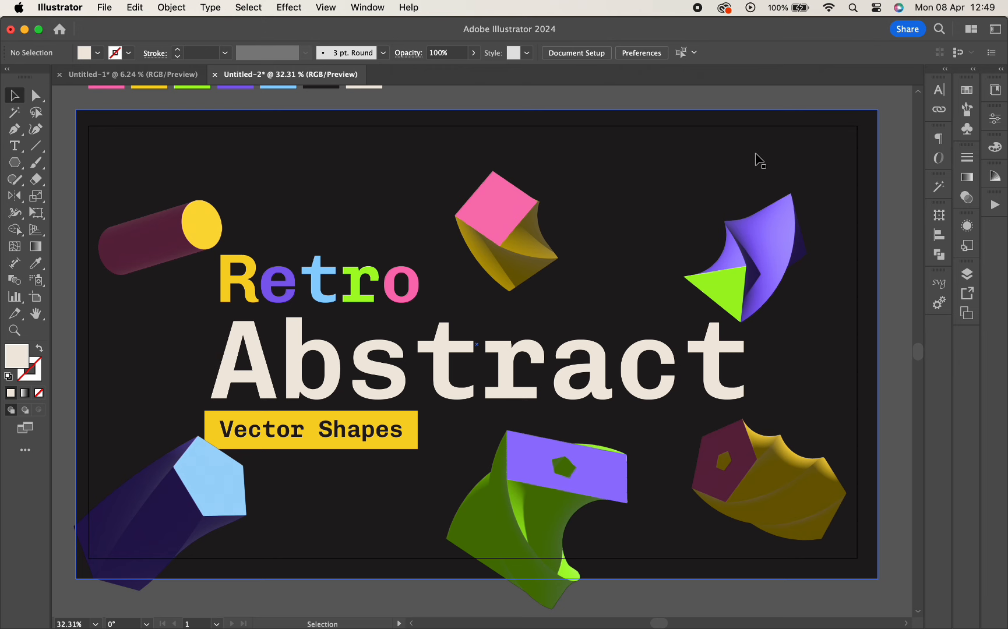